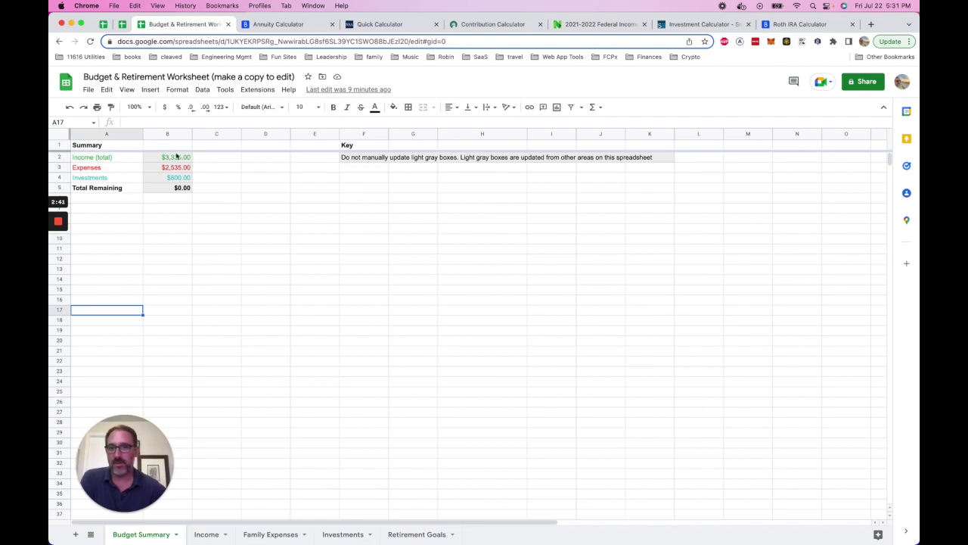
Add the header "Monthly" in cell B1 above the summary amounts on the Budget Summary sheet
{"action": "left_click", "coordinate": [179, 146]}
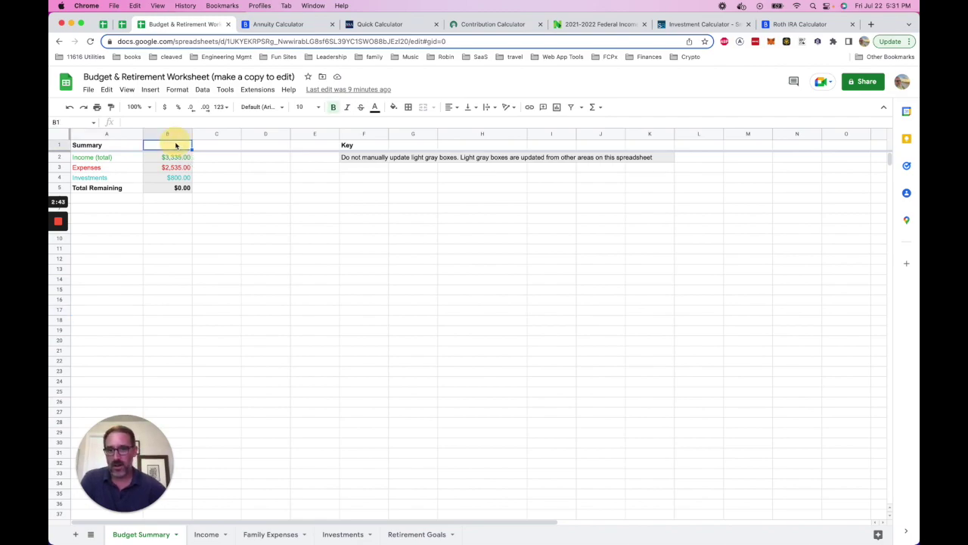
{"action": "type", "text": "Monthly"}
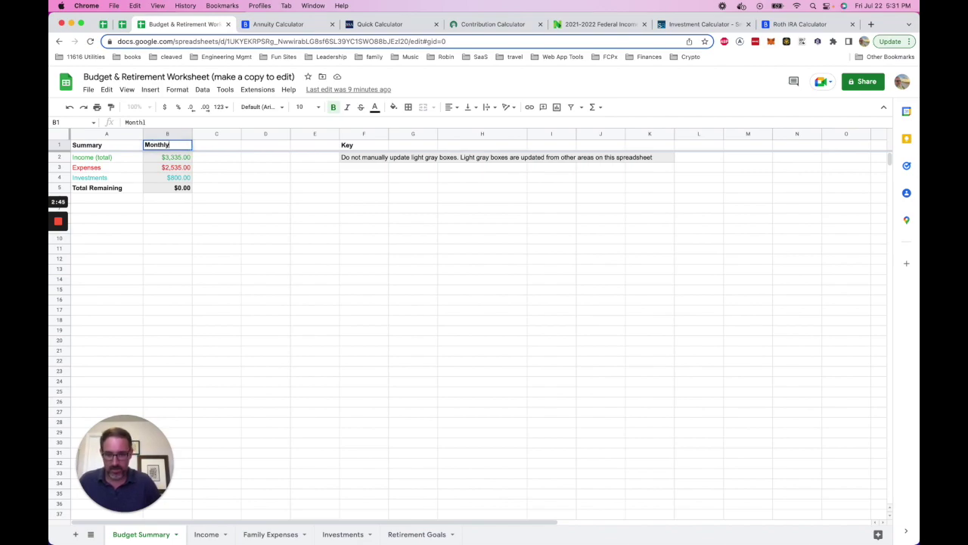
{"action": "left_click", "coordinate": [235, 207]}
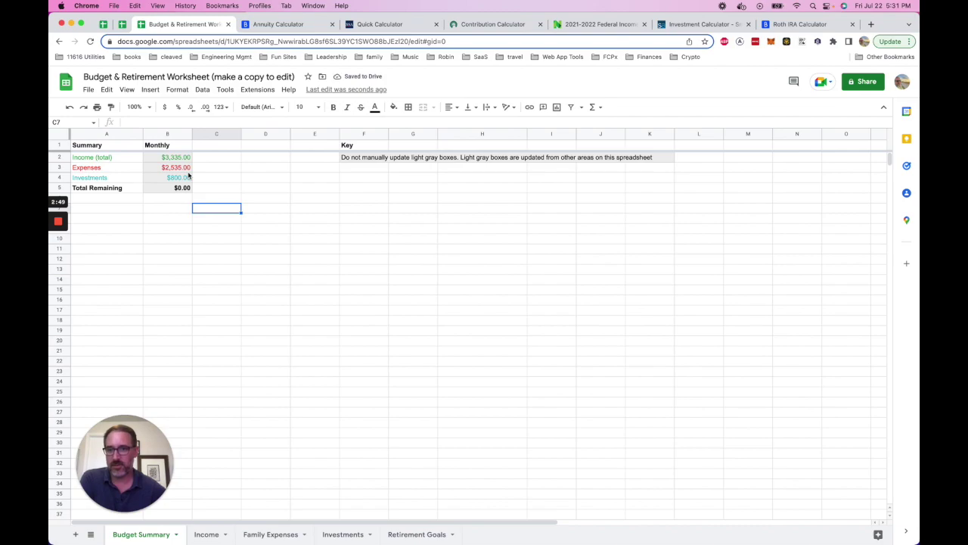
Review the Budget Summary's investments and income cells and the key note about light gray boxes, glancing at the Income sheet
{"action": "left_click", "coordinate": [175, 179]}
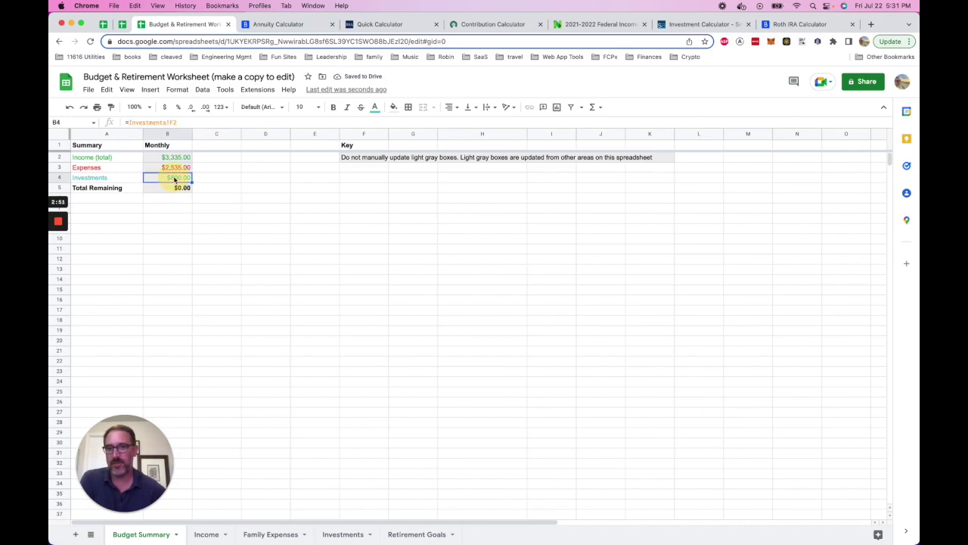
{"action": "left_click", "coordinate": [204, 179]}
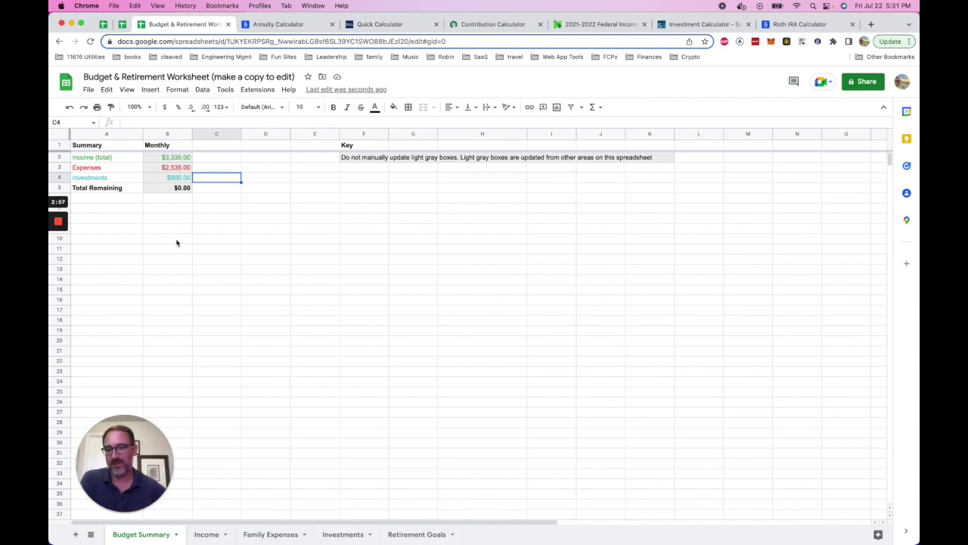
{"action": "left_click", "coordinate": [111, 201]}
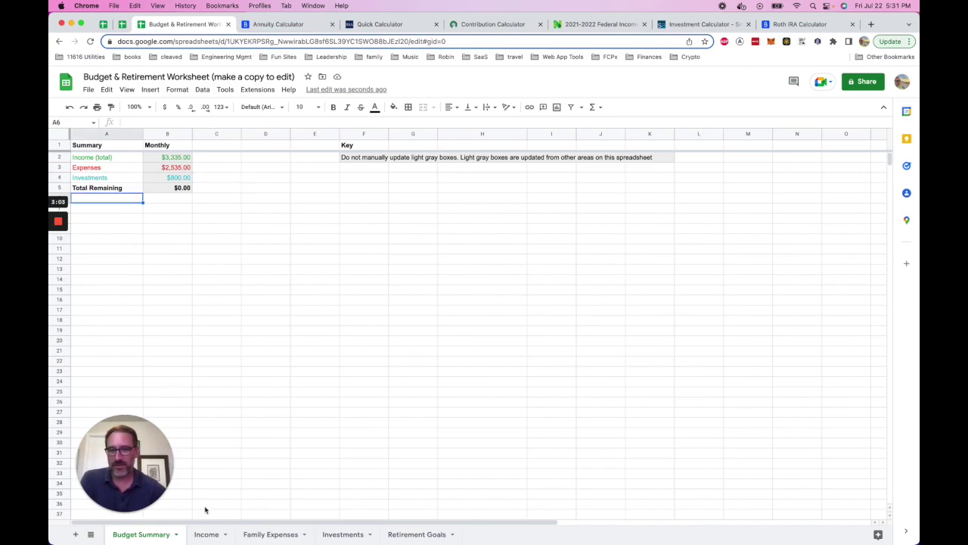
{"action": "left_click", "coordinate": [206, 534]}
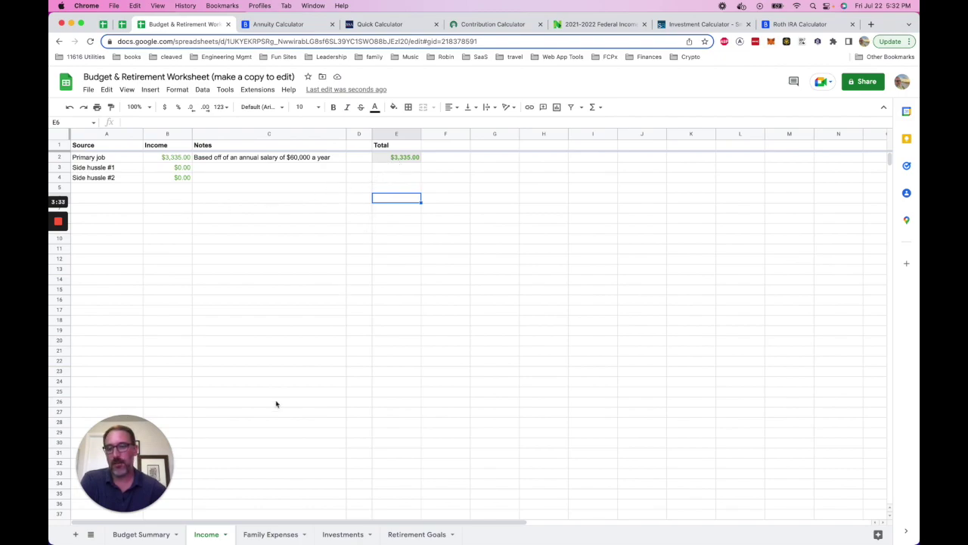
{"action": "left_click", "coordinate": [155, 534]}
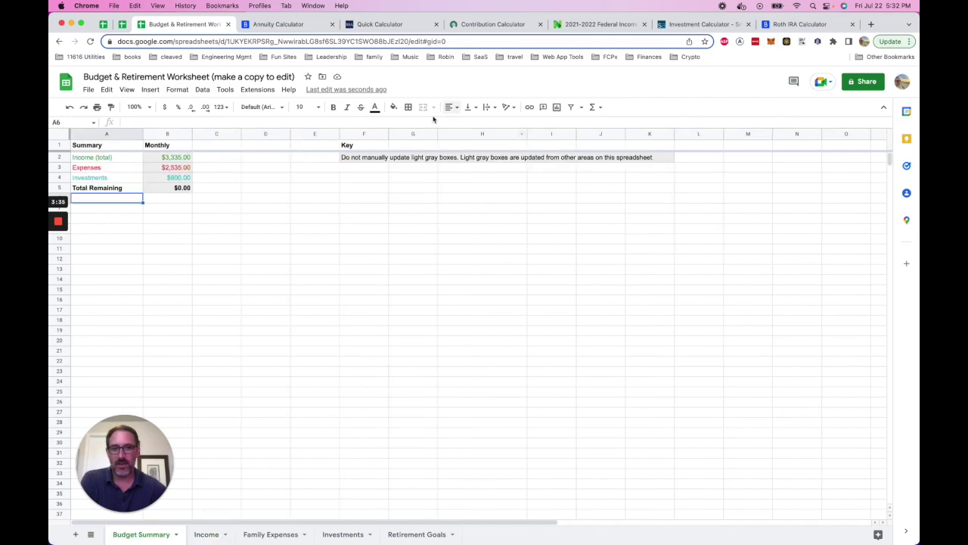
{"action": "left_click", "coordinate": [363, 156]}
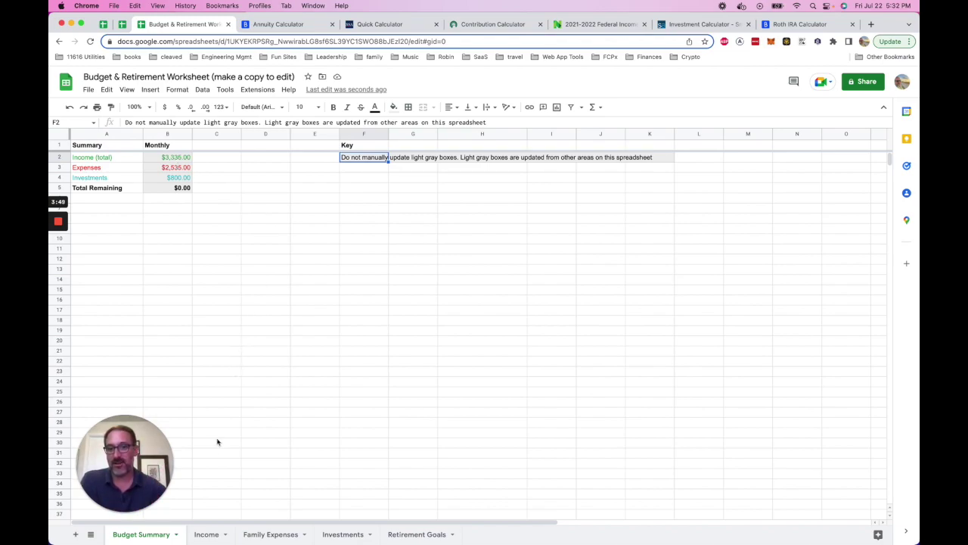
{"action": "left_click", "coordinate": [176, 159]}
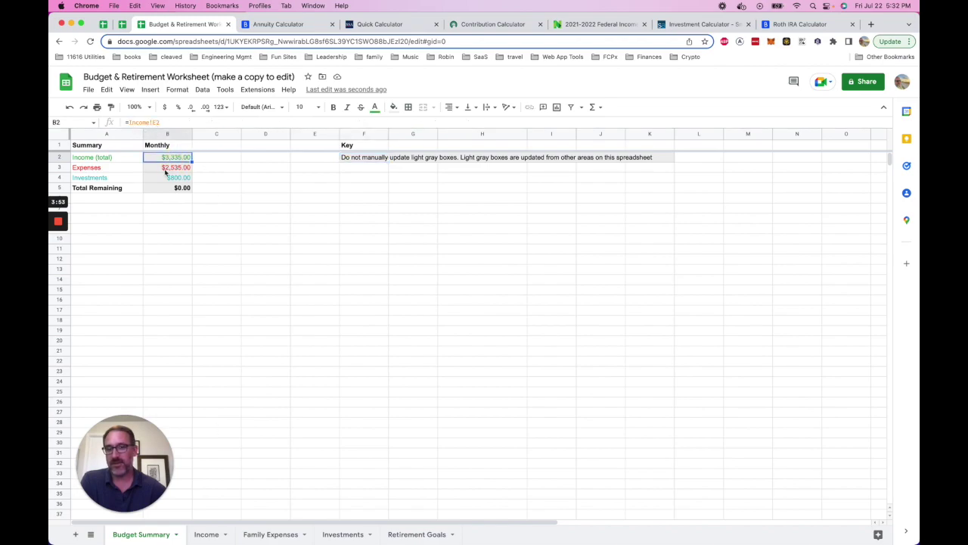
{"action": "left_click", "coordinate": [198, 210]}
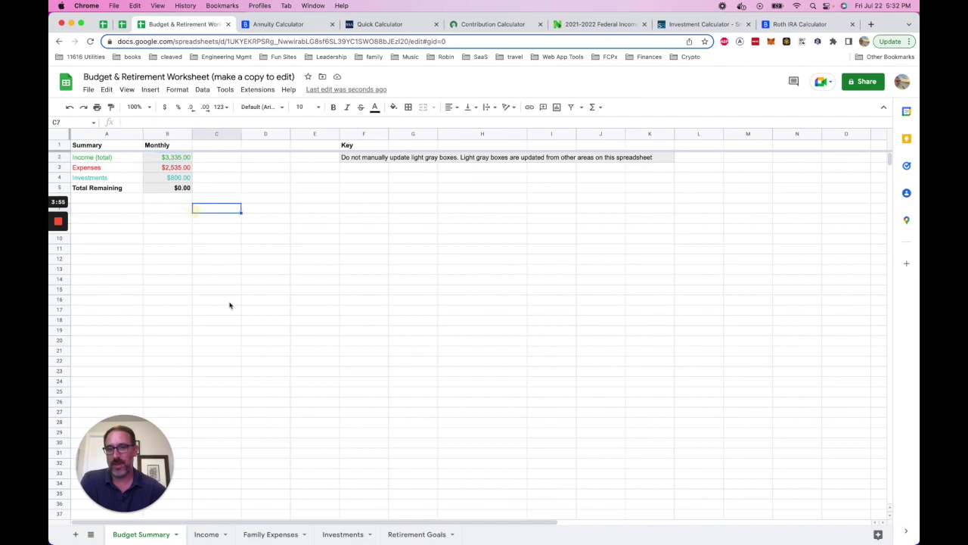
Open the Income sheet and review the income amounts for the primary job and the side hustles
{"action": "left_click", "coordinate": [207, 534]}
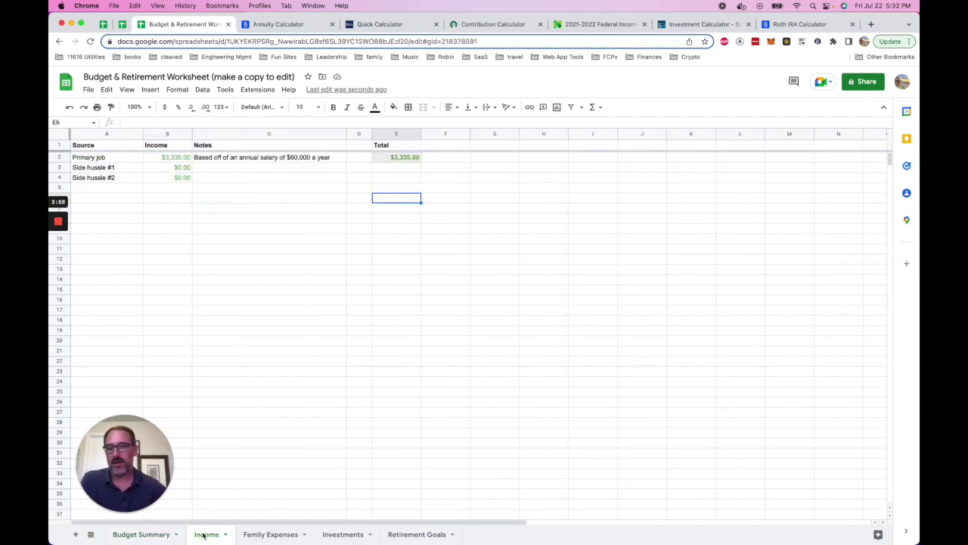
{"action": "left_click", "coordinate": [174, 160]}
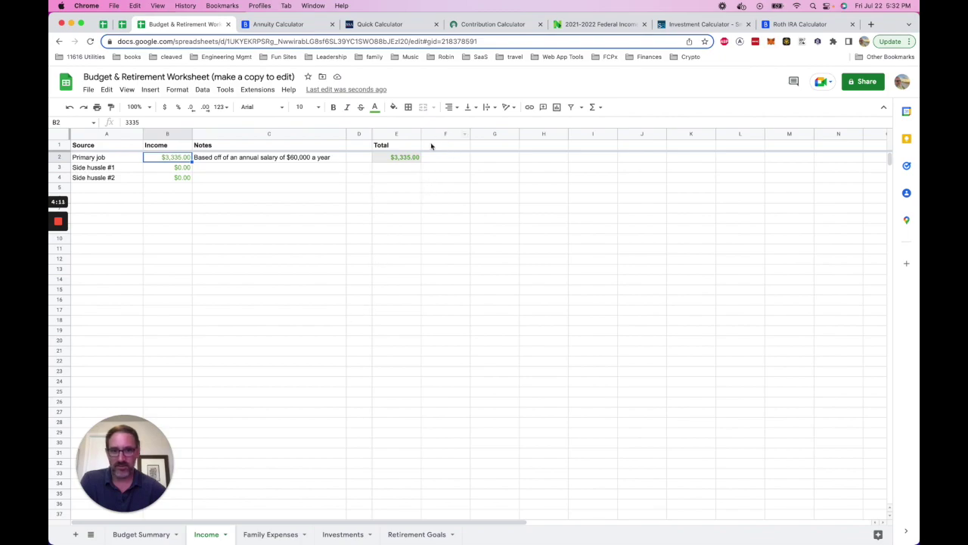
{"action": "left_click_drag", "start_coordinate": [179, 161], "coordinate": [168, 209]}
{"action": "left_click", "coordinate": [282, 242]}
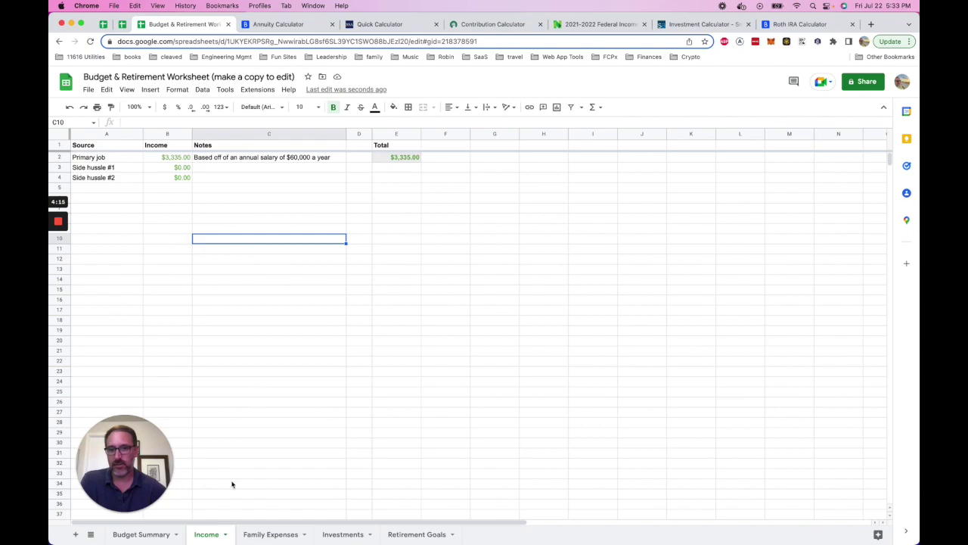
Open the Family Expenses sheet and examine the Rent / Mortgage and Vehicle Loan expense amounts
{"action": "left_click", "coordinate": [281, 535]}
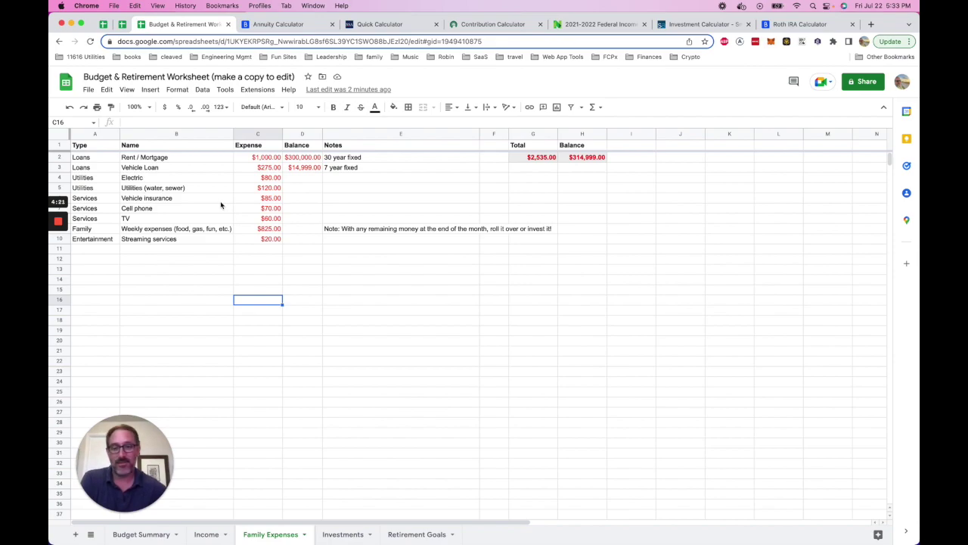
{"action": "left_click", "coordinate": [255, 157]}
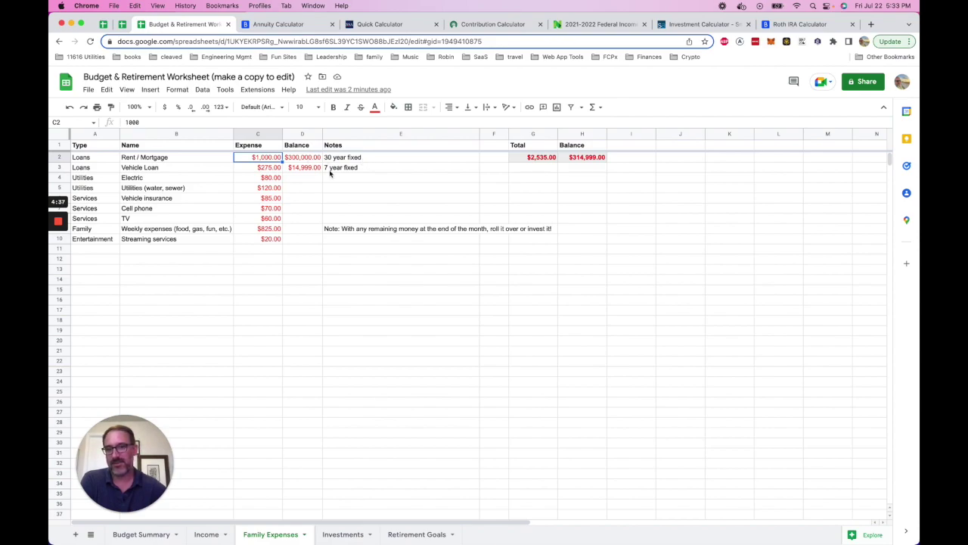
{"action": "left_click", "coordinate": [270, 169]}
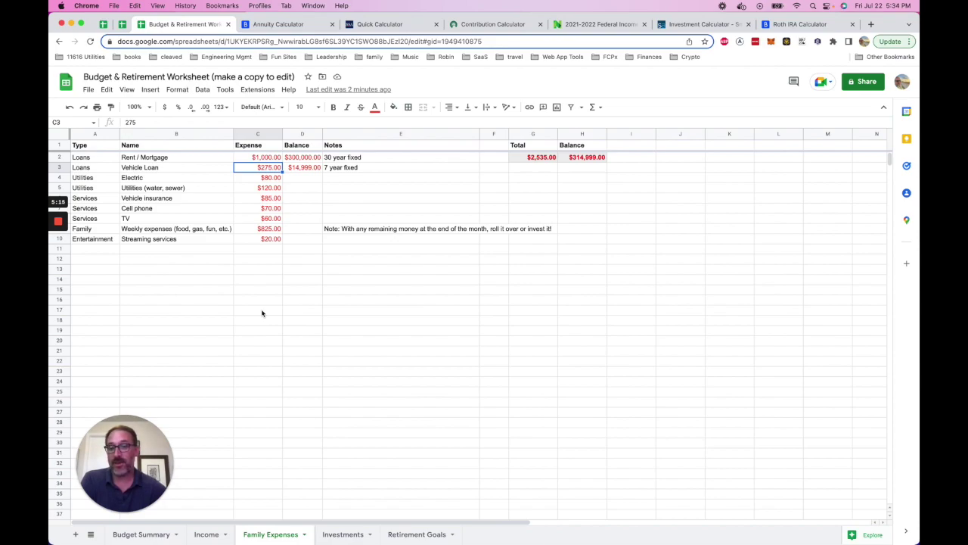
Open the Investments sheet and go through the investment types: Liquidity, Roth IRA, brokerage, both crypto rows, real estate and the UTMA child account
{"action": "left_click", "coordinate": [344, 535]}
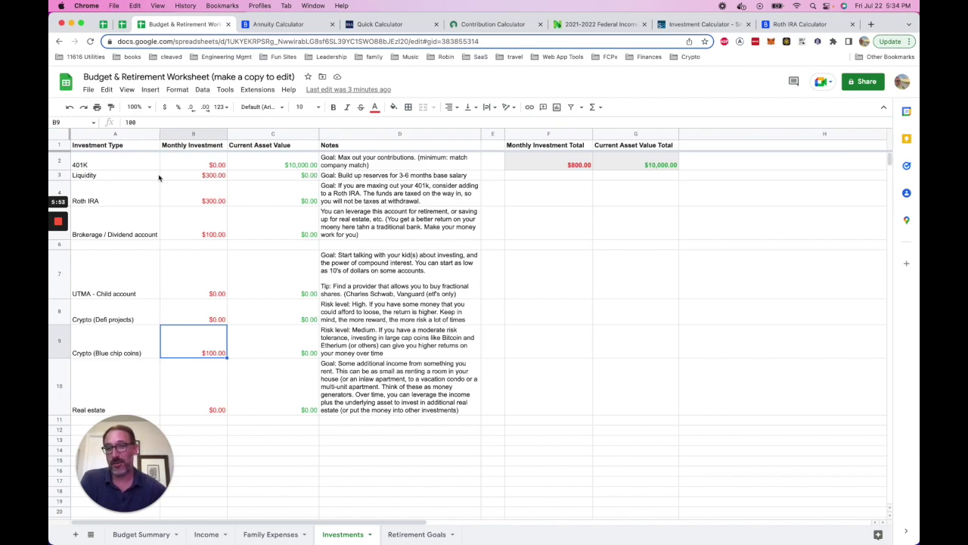
{"action": "left_click", "coordinate": [168, 179]}
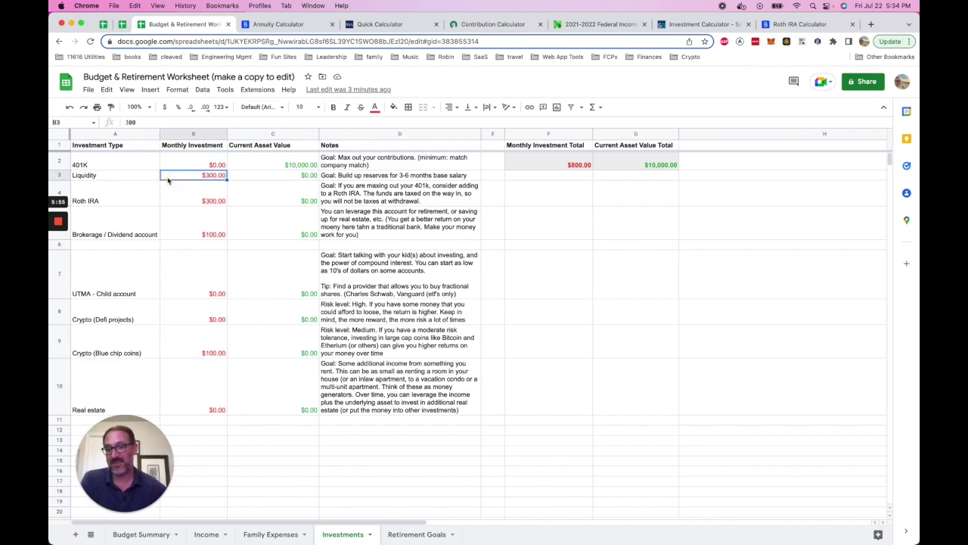
{"action": "left_click", "coordinate": [142, 178]}
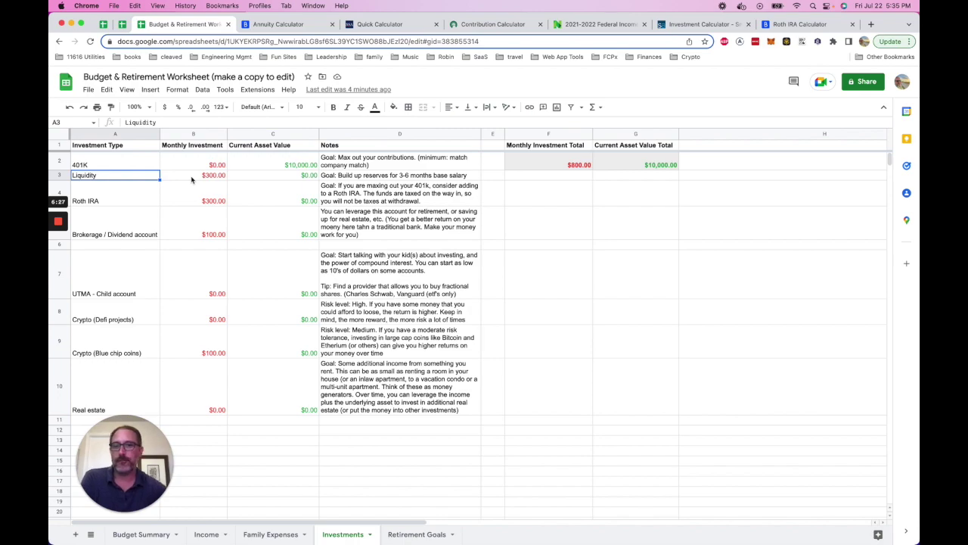
{"action": "left_click", "coordinate": [158, 199]}
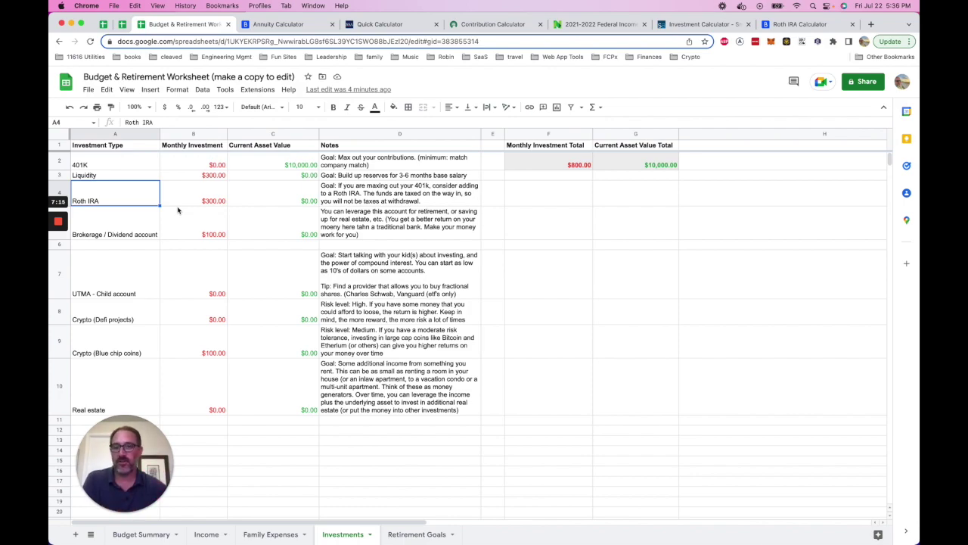
{"action": "left_click", "coordinate": [140, 220]}
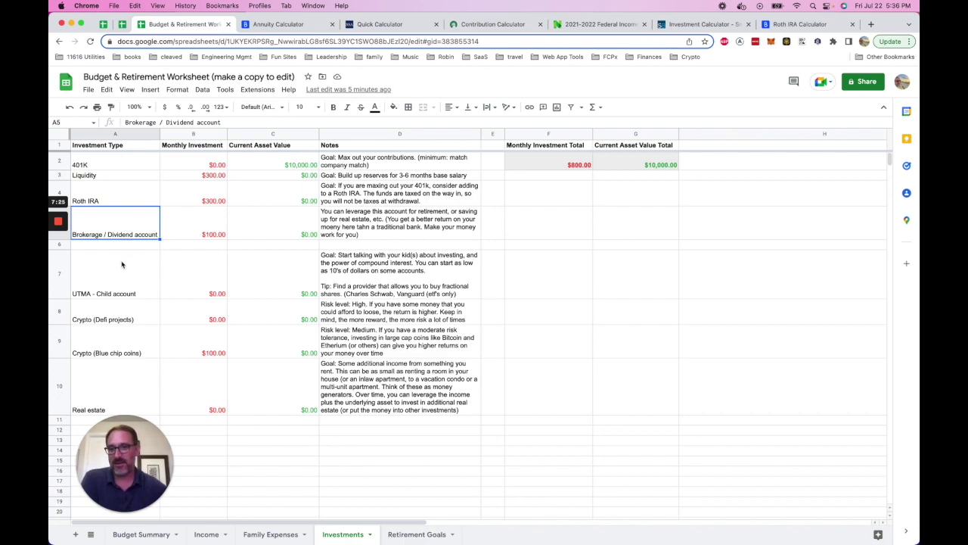
{"action": "left_click", "coordinate": [125, 320]}
{"action": "left_click", "coordinate": [129, 352]}
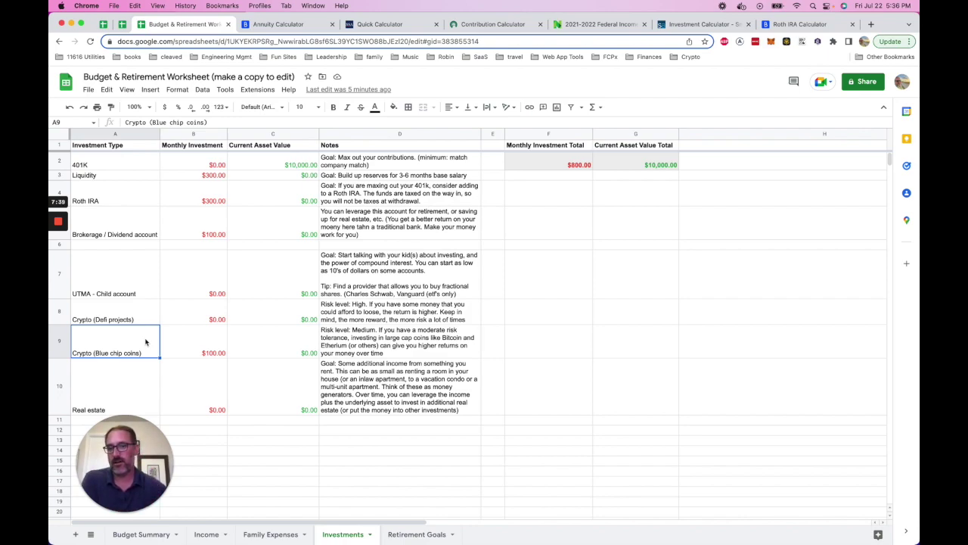
{"action": "left_click", "coordinate": [117, 392]}
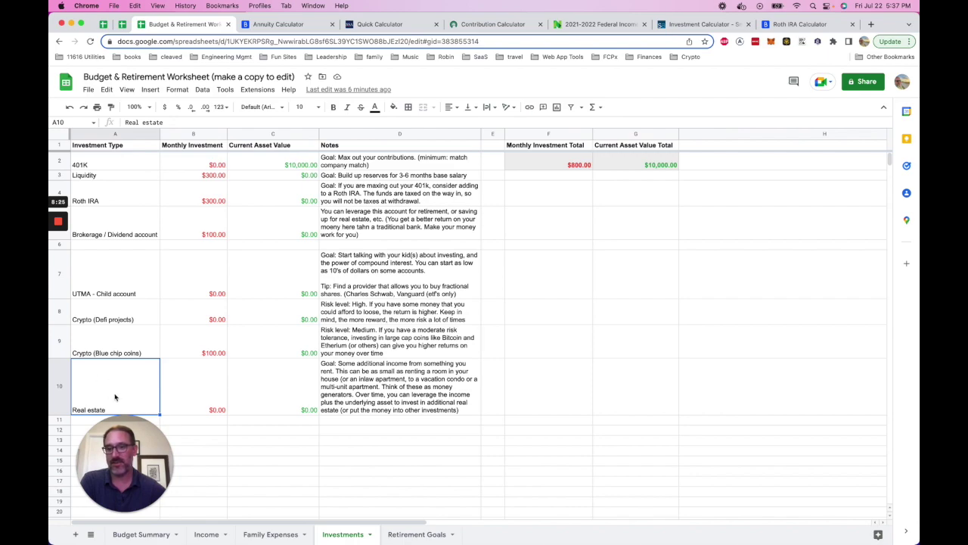
{"action": "left_click", "coordinate": [125, 281]}
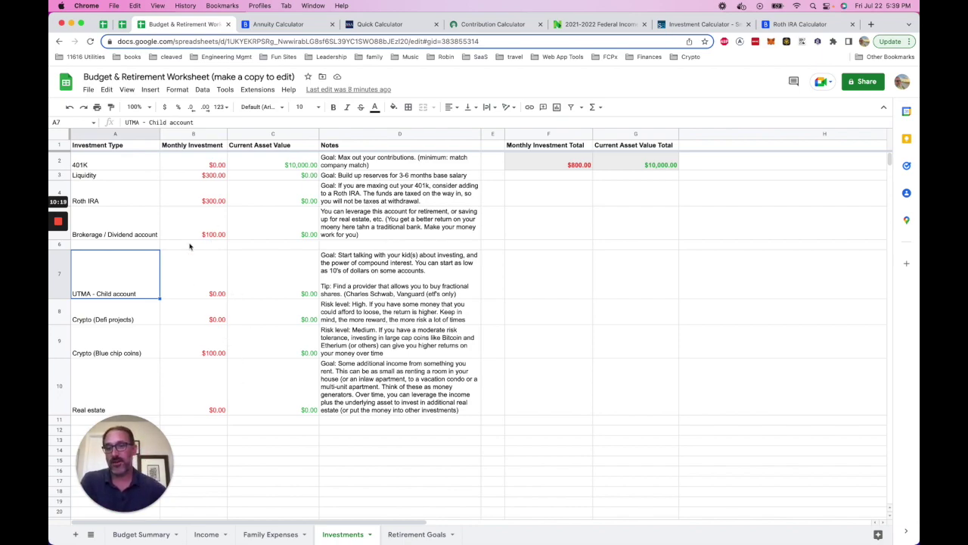
Return to the Budget Summary sheet and check which cell the monthly Investments amount is pulled from
{"action": "mouse_move", "coordinate": [149, 512]}
{"action": "left_click", "coordinate": [145, 534]}
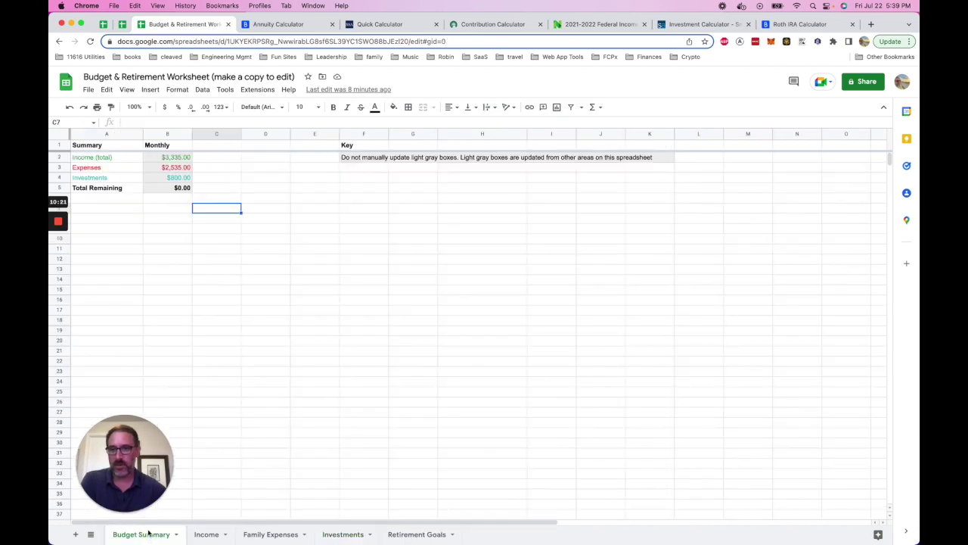
{"action": "left_click", "coordinate": [173, 178]}
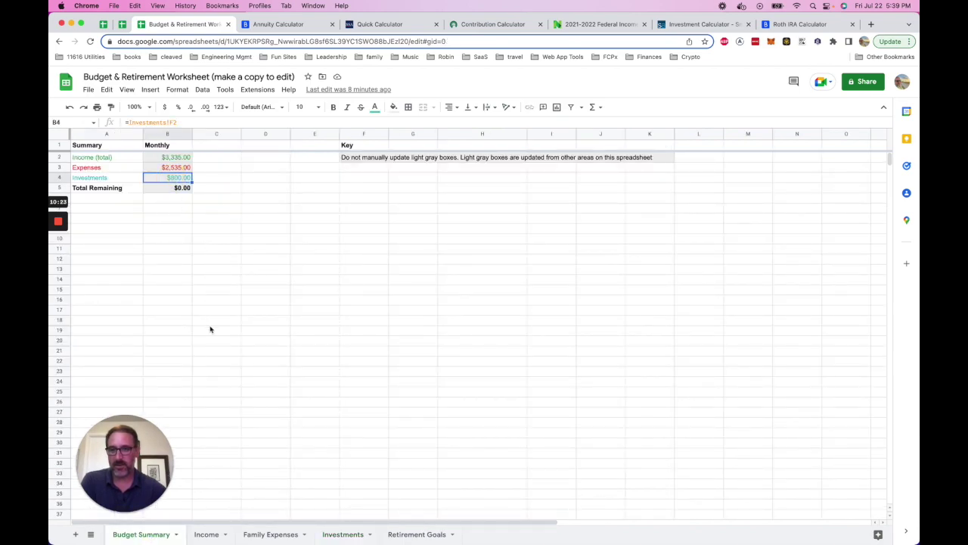
Examine the monthly investment amounts on the Investments sheet for Liquidity, Roth IRA, the brokerage account, real estate and the crypto rows
{"action": "left_click", "coordinate": [339, 534]}
{"action": "left_click", "coordinate": [223, 176]}
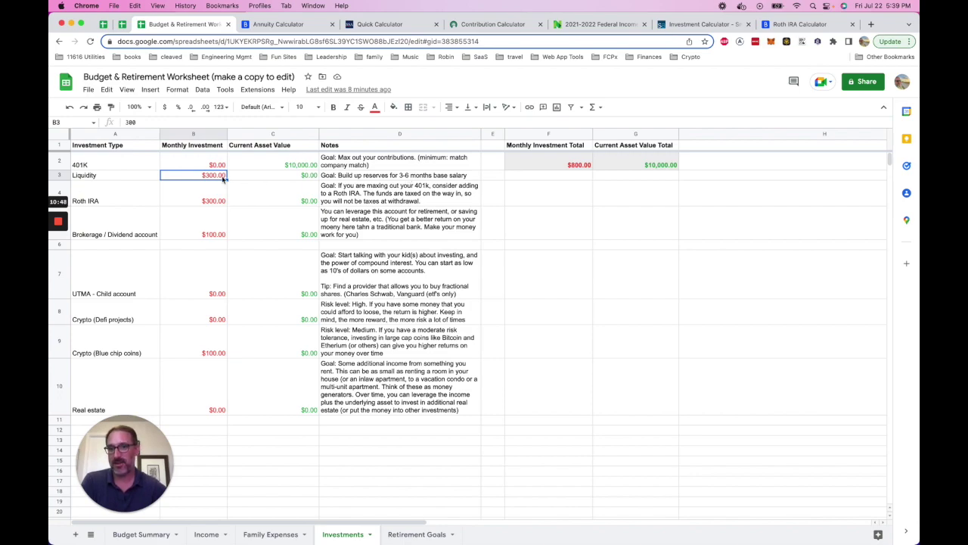
{"action": "left_click", "coordinate": [218, 231]}
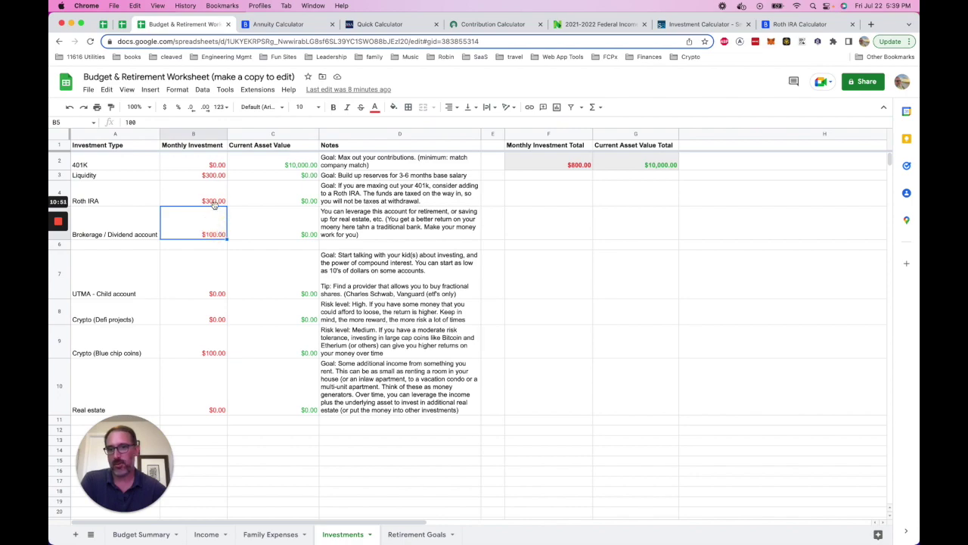
{"action": "left_click", "coordinate": [217, 198]}
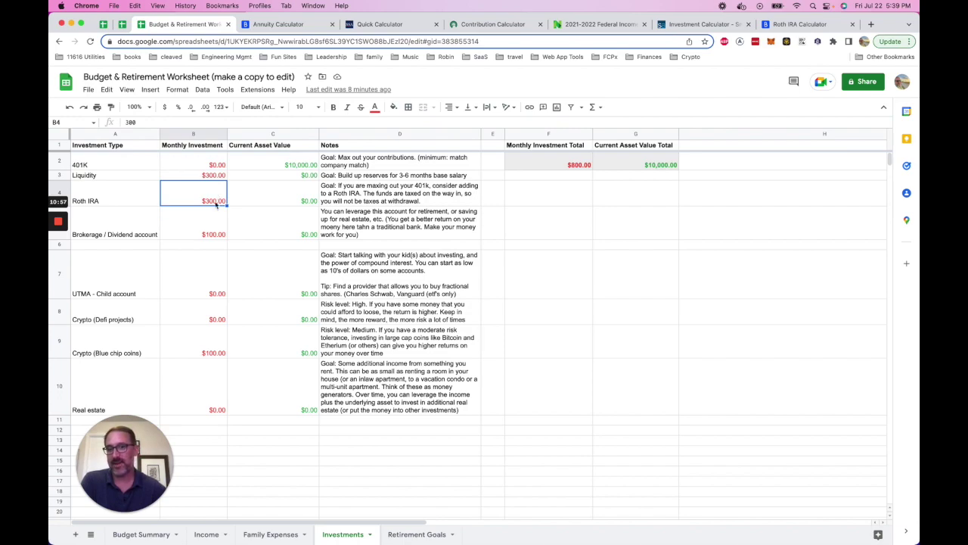
{"action": "left_click", "coordinate": [212, 227]}
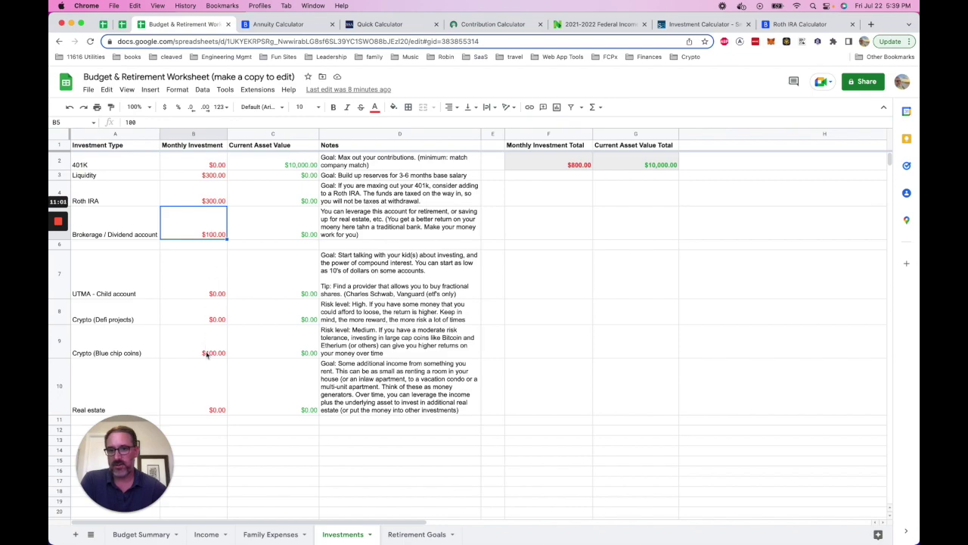
{"action": "left_click", "coordinate": [204, 396]}
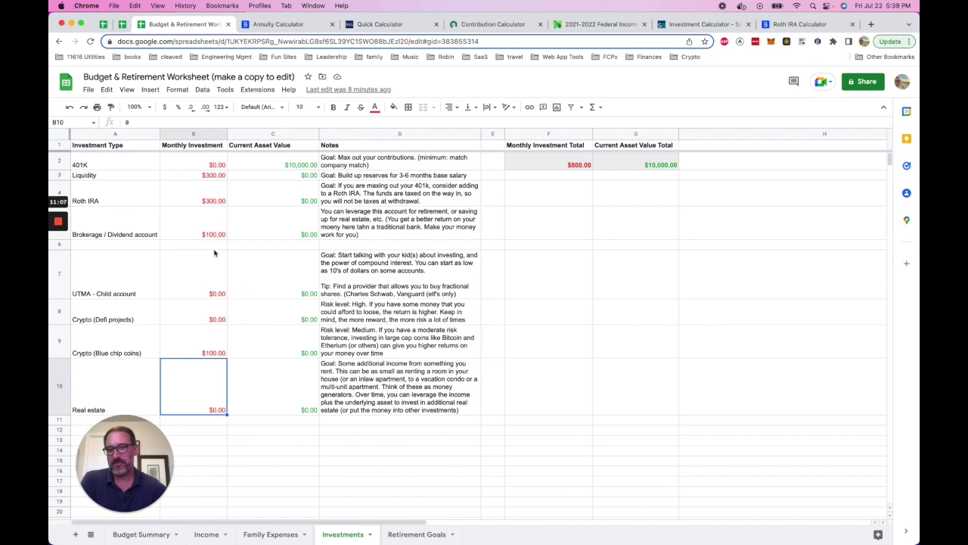
{"action": "left_click_drag", "start_coordinate": [126, 310], "coordinate": [188, 348]}
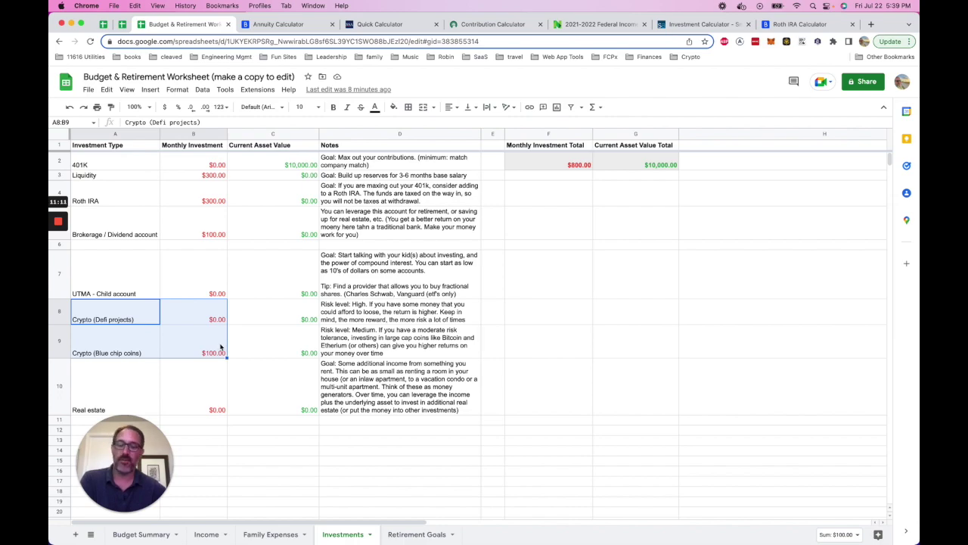
{"action": "left_click", "coordinate": [253, 346]}
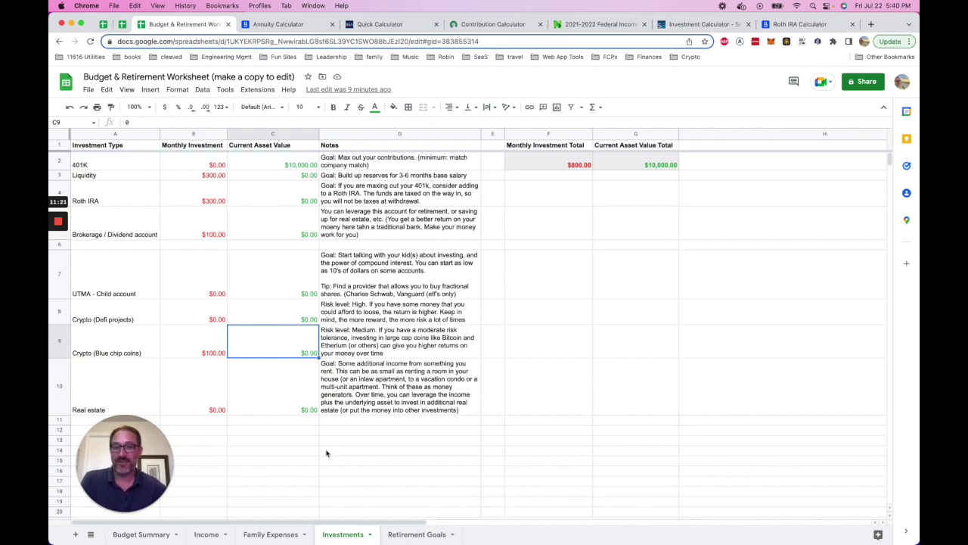
{"action": "left_click", "coordinate": [213, 177]}
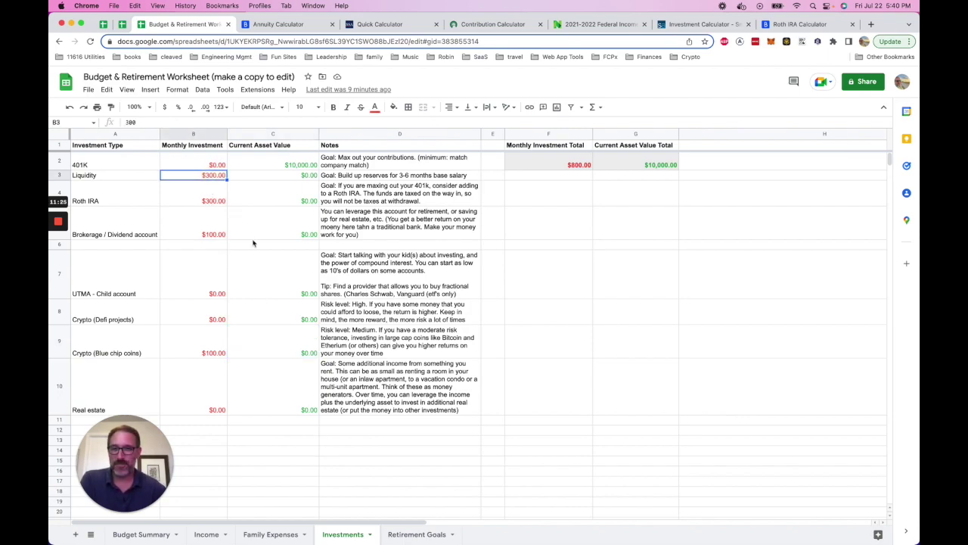
Compare the monthly contributions for the Roth IRA, the brokerage account, blue chip crypto and Defi projects on the Investments sheet
{"action": "left_click", "coordinate": [206, 200]}
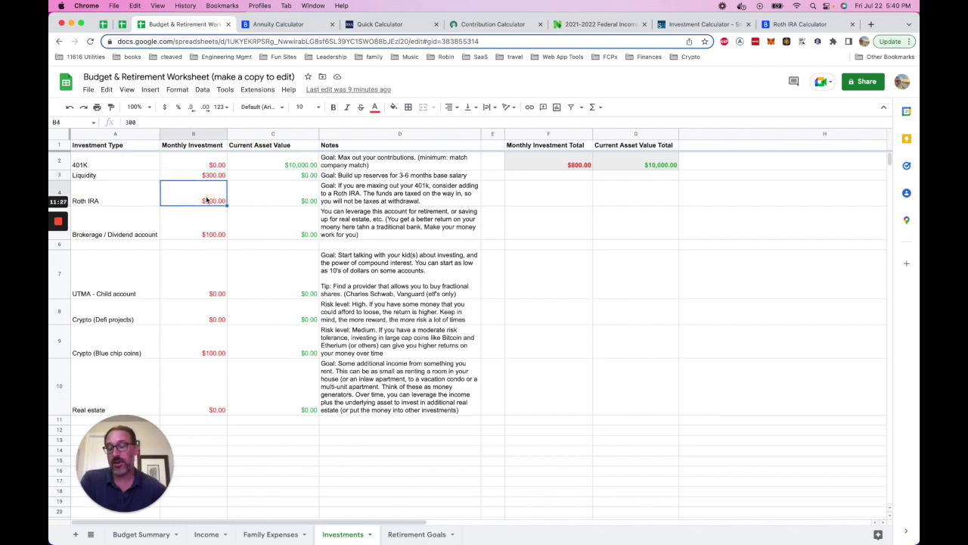
{"action": "left_click", "coordinate": [208, 221]}
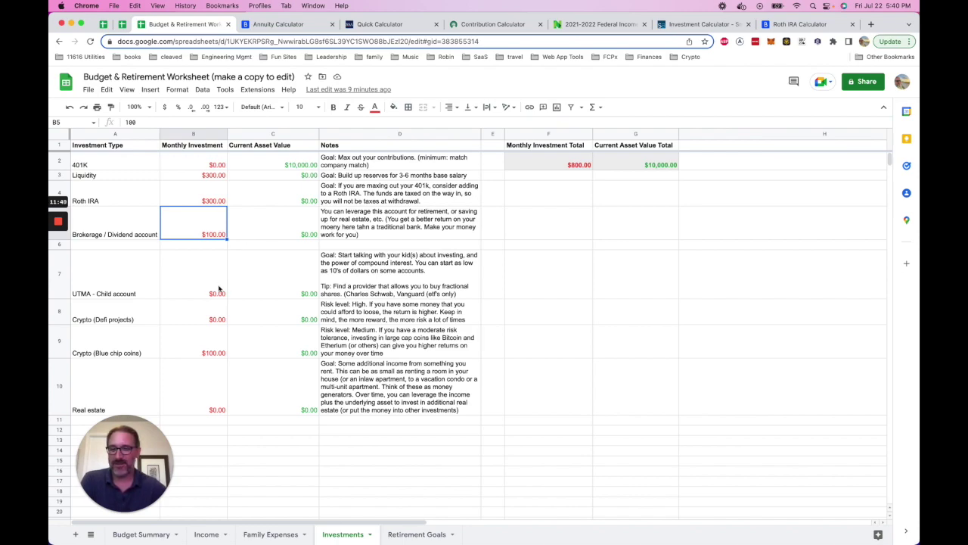
{"action": "left_click", "coordinate": [192, 348]}
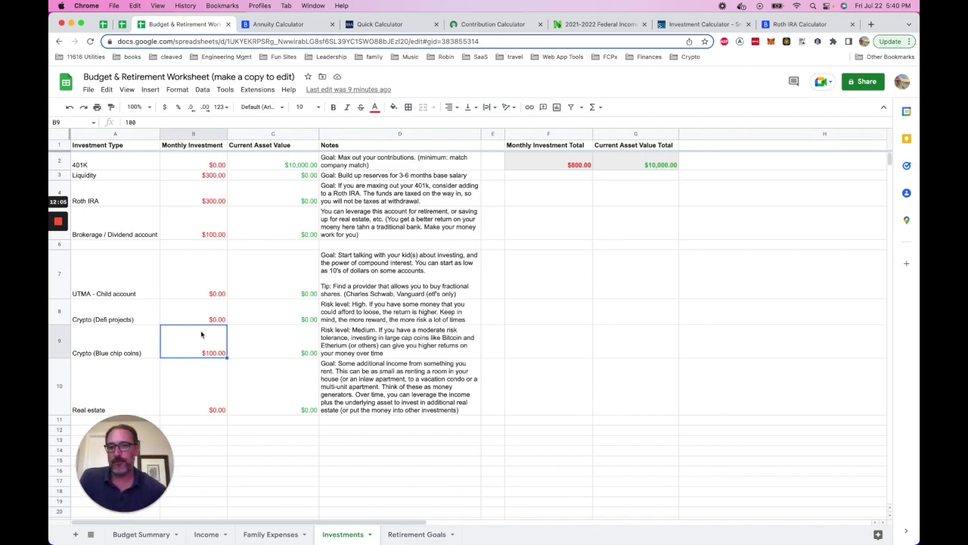
{"action": "left_click", "coordinate": [201, 312]}
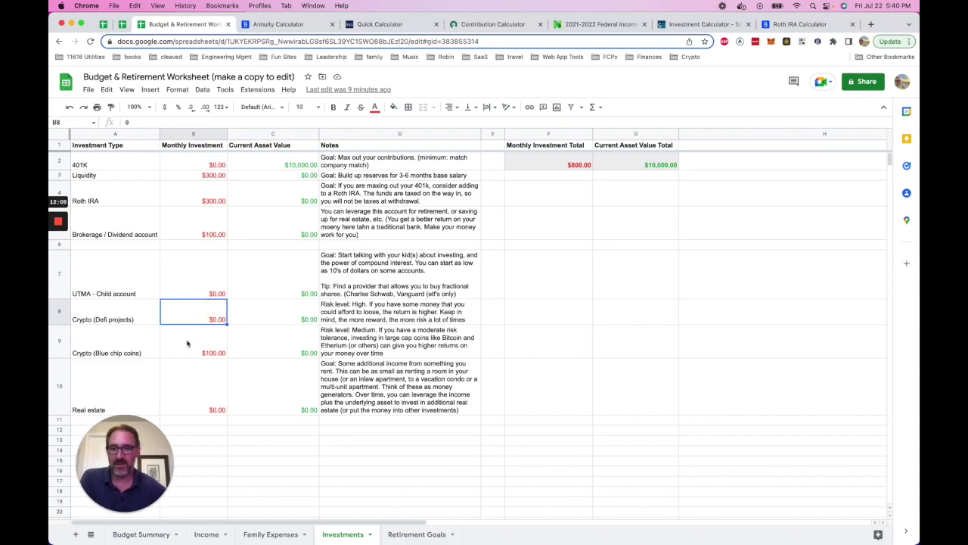
{"action": "left_click", "coordinate": [187, 341]}
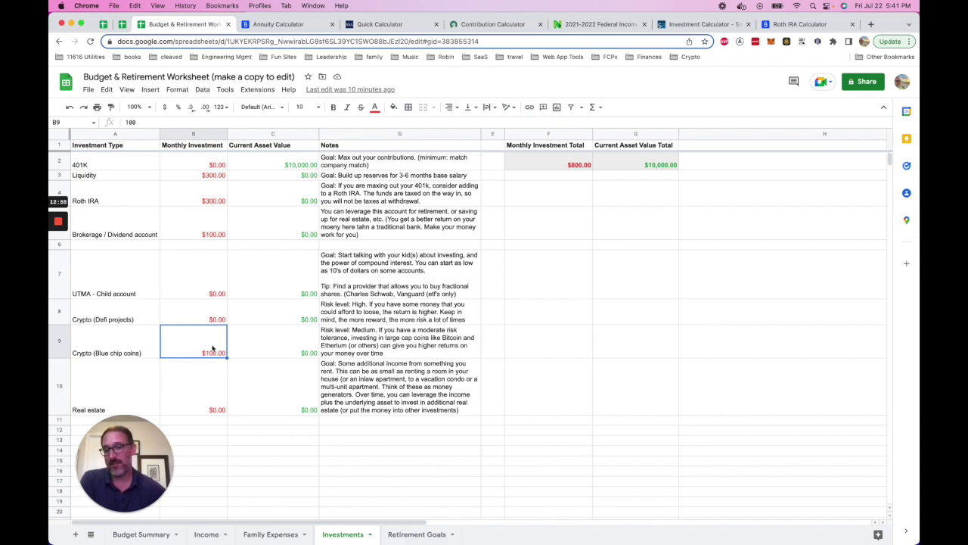
{"action": "left_click", "coordinate": [206, 201]}
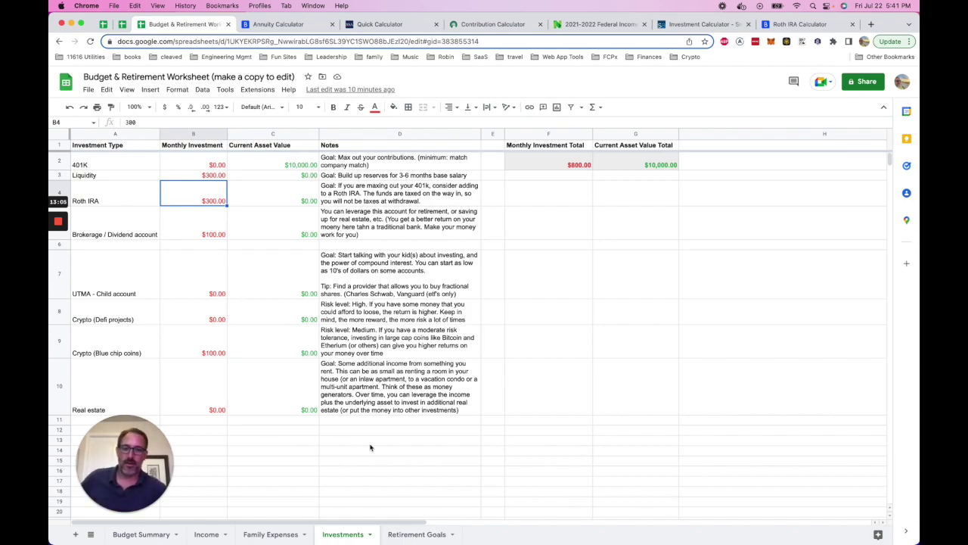
Open the Retirement Goals sheet and review the estimate assumptions note and the investment accounts' estimated monthly payouts
{"action": "left_click", "coordinate": [419, 535]}
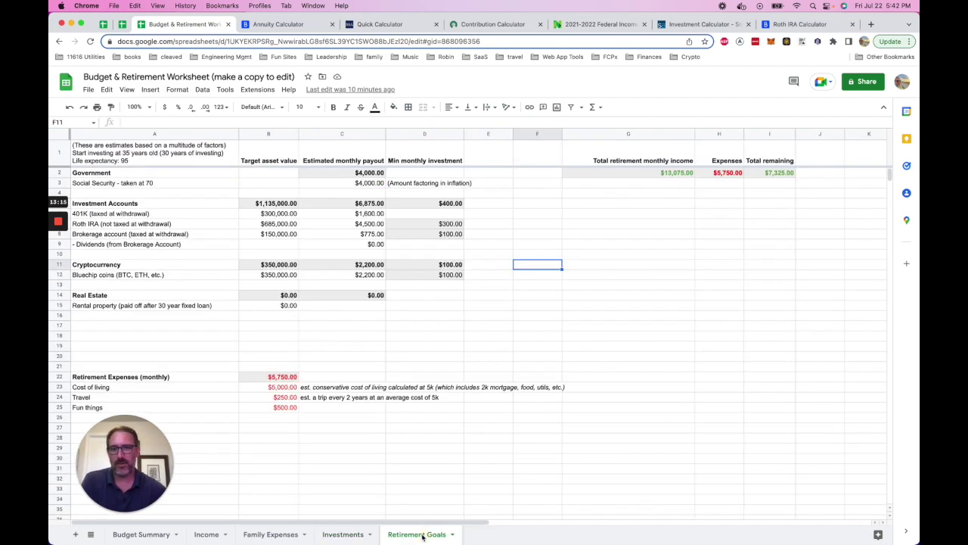
{"action": "left_click", "coordinate": [295, 339]}
{"action": "left_click", "coordinate": [189, 159]}
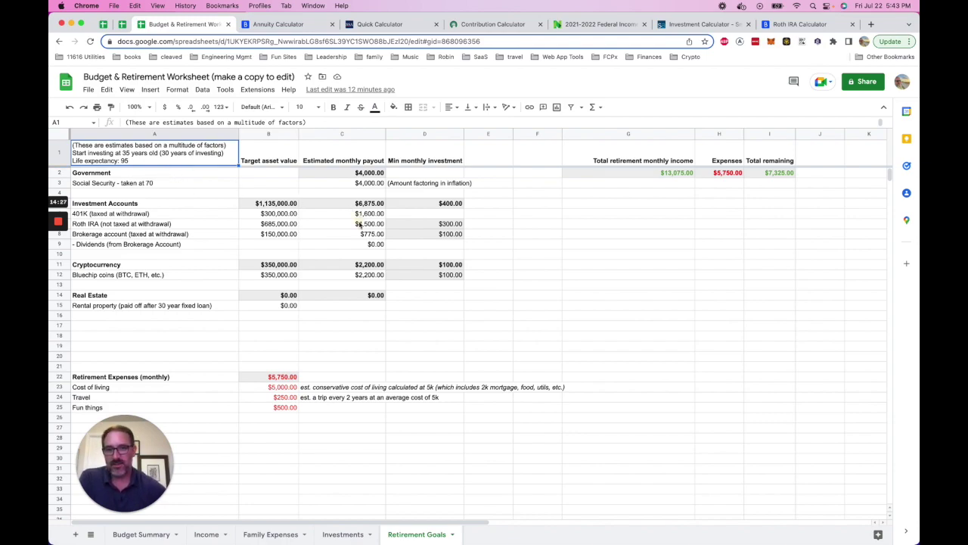
{"action": "left_click_drag", "start_coordinate": [360, 215], "coordinate": [362, 238]}
{"action": "left_click", "coordinate": [392, 306]}
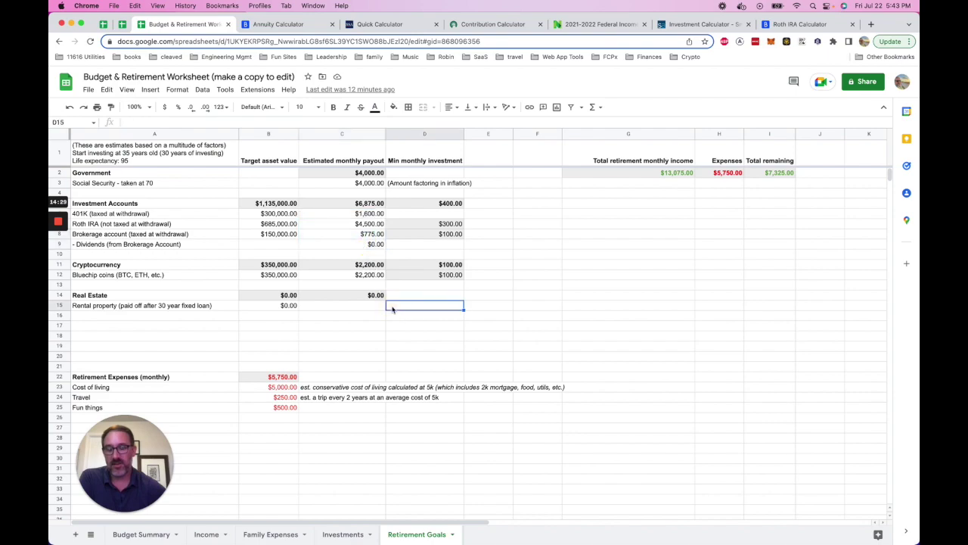
{"action": "left_click", "coordinate": [367, 215]}
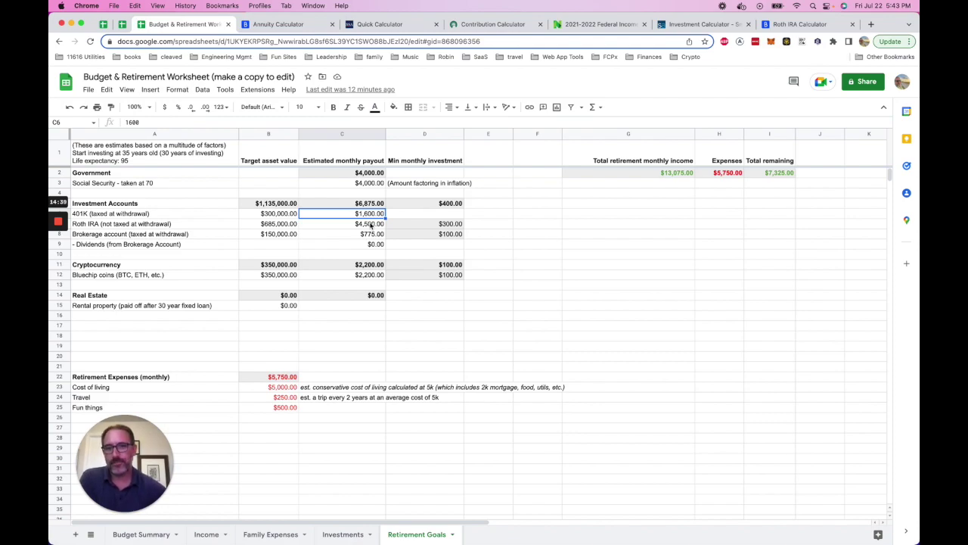
Examine the Social Security monthly payout estimate, and the 401K's target asset value and estimated monthly payout
{"action": "left_click", "coordinate": [153, 184]}
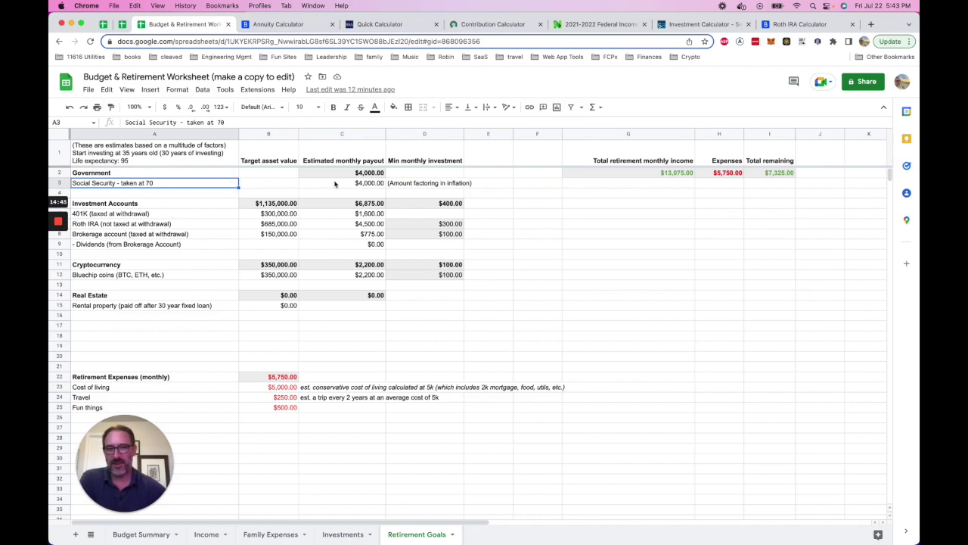
{"action": "left_click", "coordinate": [334, 184]}
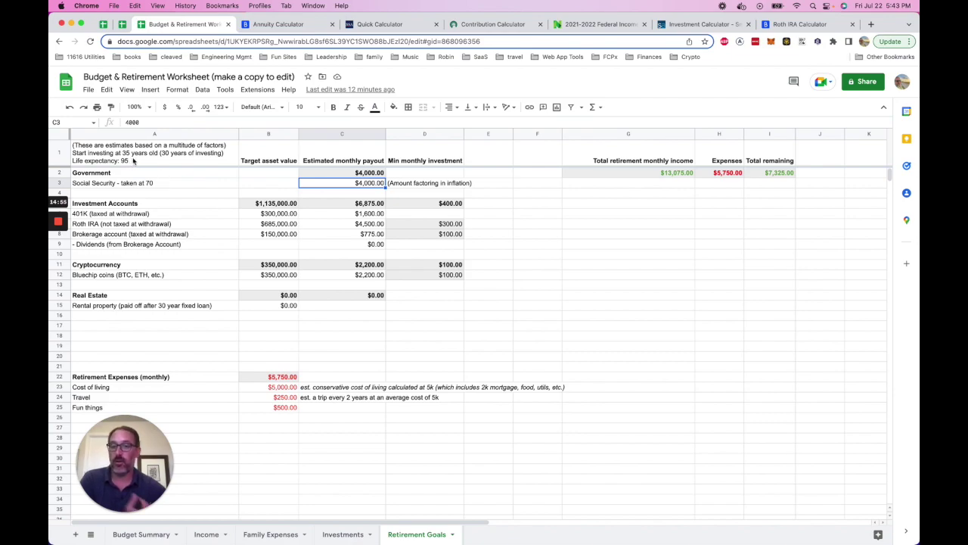
{"action": "left_click", "coordinate": [194, 215]}
{"action": "left_click", "coordinate": [366, 215]}
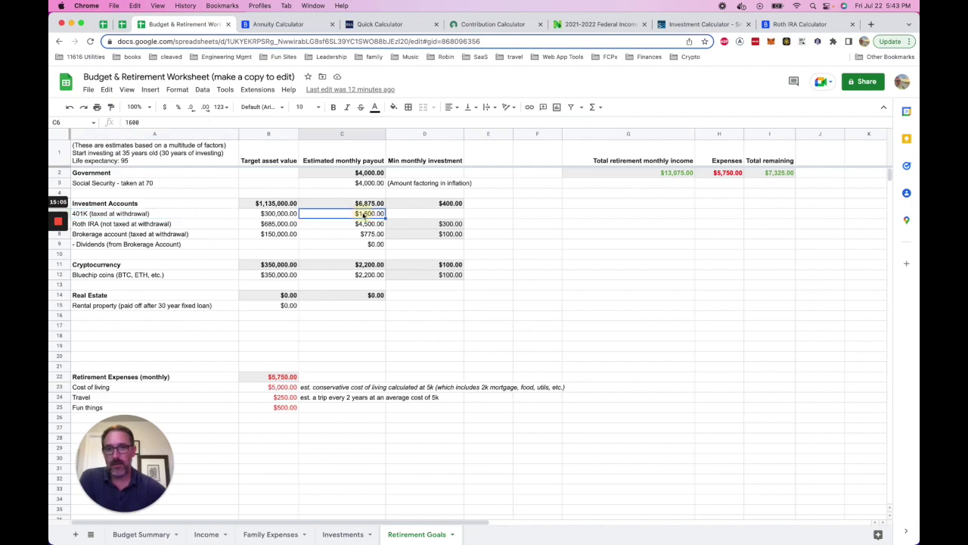
{"action": "left_click", "coordinate": [267, 215]}
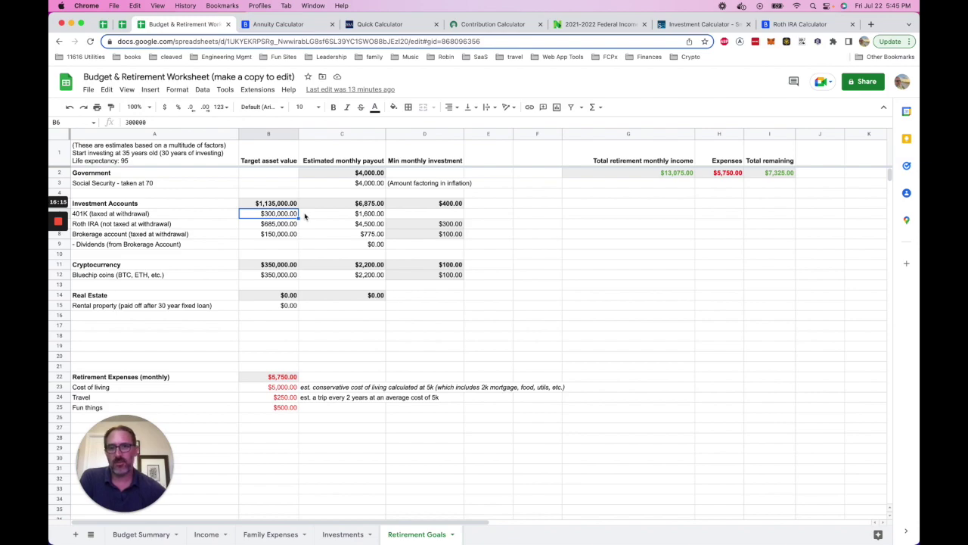
{"action": "left_click", "coordinate": [315, 216]}
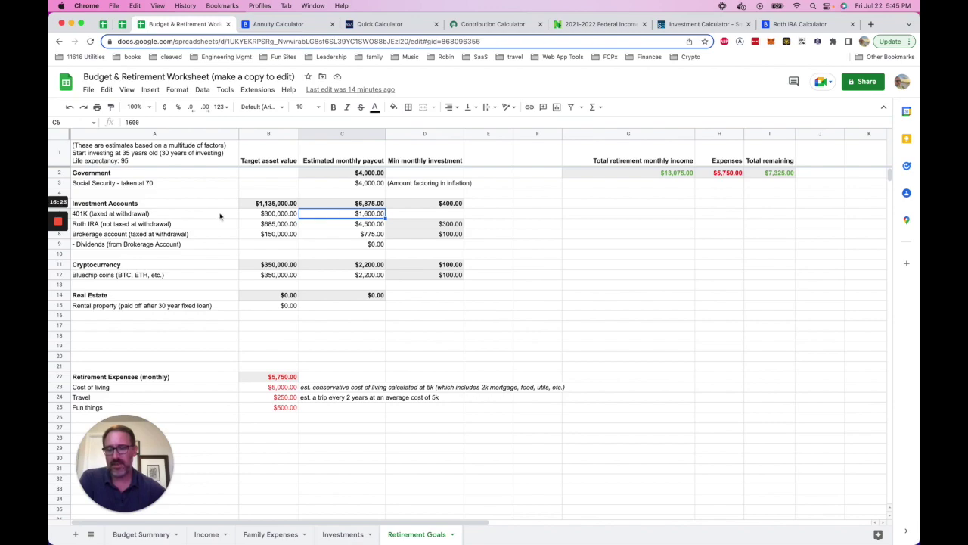
{"action": "left_click", "coordinate": [263, 216]}
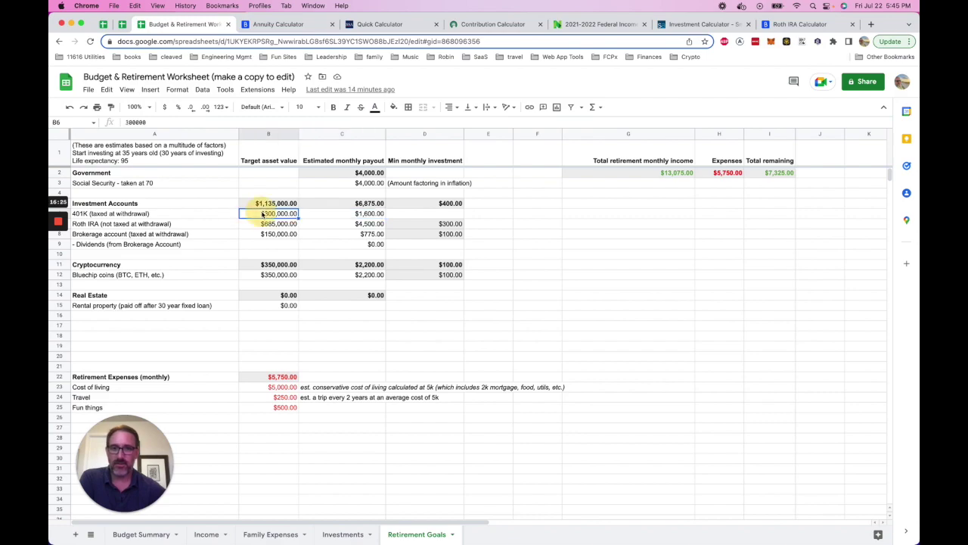
{"action": "left_click", "coordinate": [319, 217]}
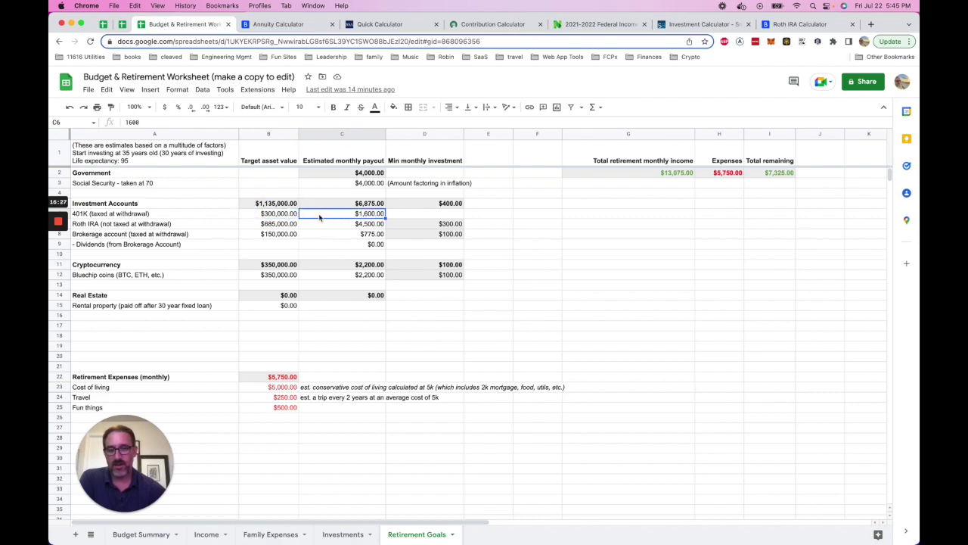
Check the Roth IRA's estimated payout, target asset value and the Investments sheet cell its minimum monthly investment is pulled from
{"action": "left_click", "coordinate": [320, 227]}
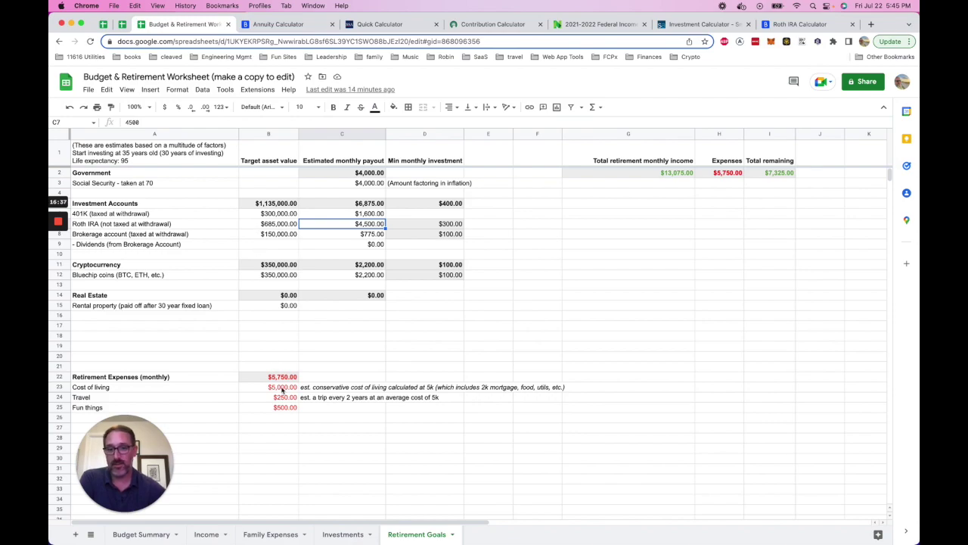
{"action": "left_click", "coordinate": [344, 535]}
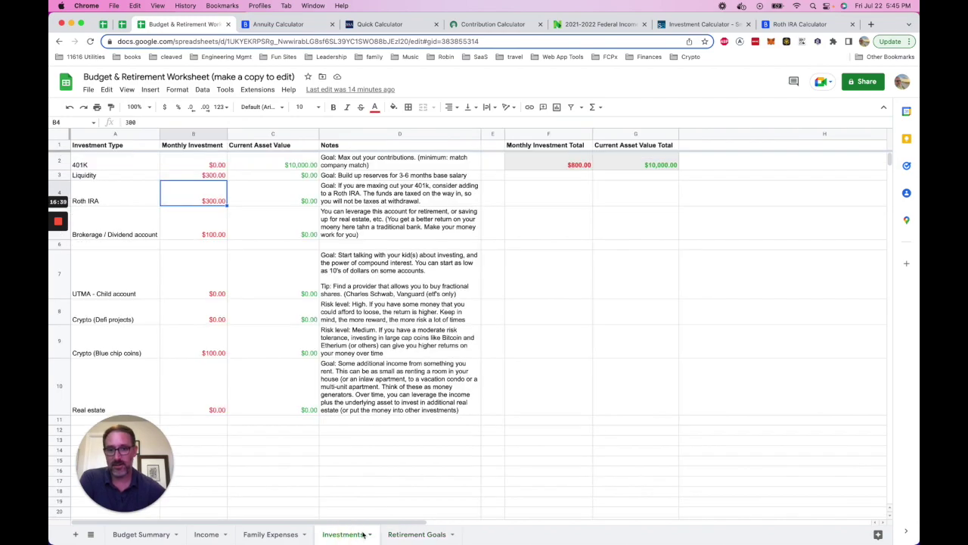
{"action": "left_click", "coordinate": [413, 535]}
{"action": "left_click", "coordinate": [429, 226]}
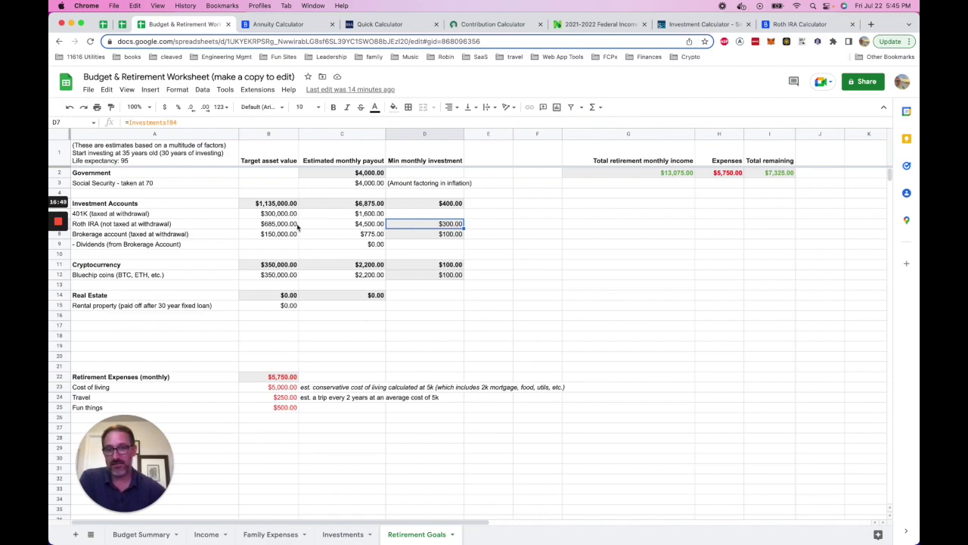
{"action": "left_click", "coordinate": [297, 226]}
{"action": "left_click", "coordinate": [322, 227]}
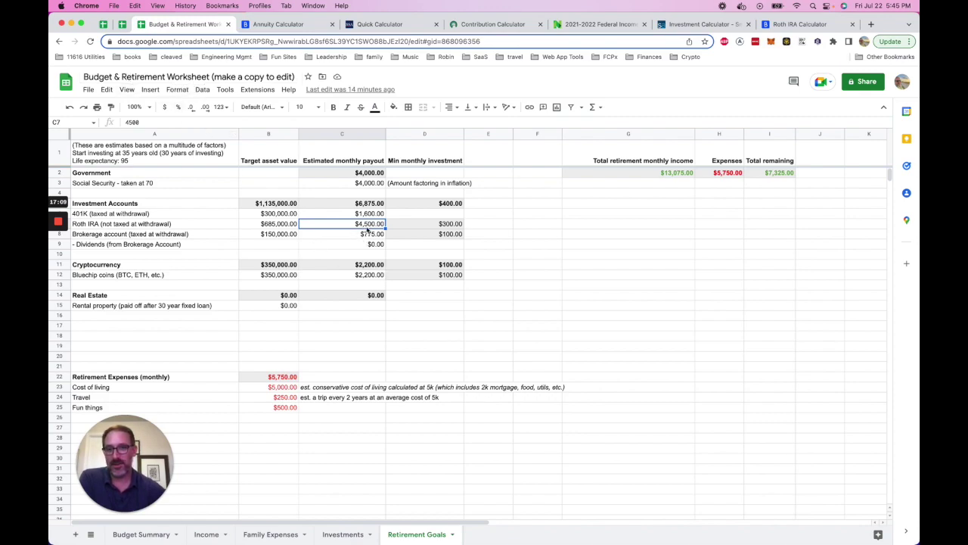
Examine the brokerage account's estimated monthly payout, minimum monthly investment and dividend payout
{"action": "left_click", "coordinate": [339, 236]}
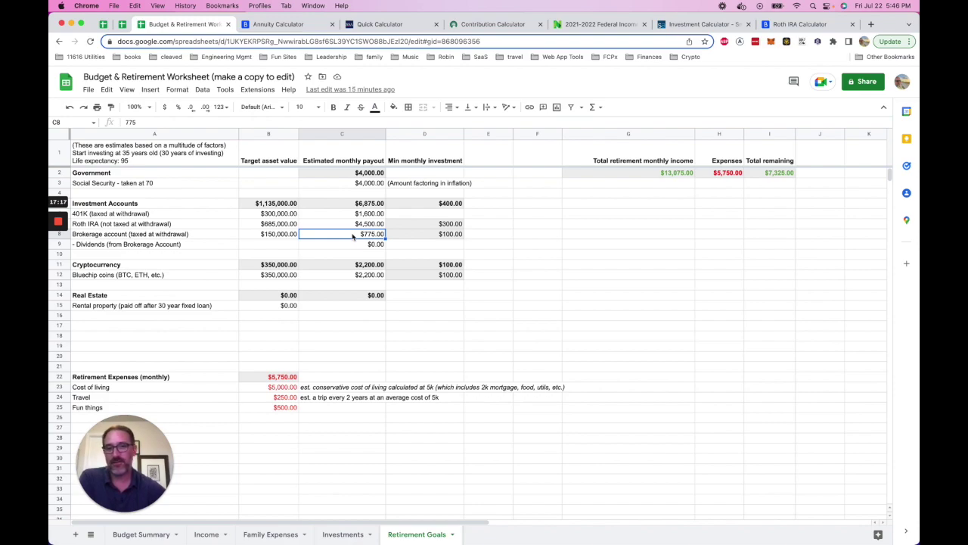
{"action": "left_click", "coordinate": [443, 239]}
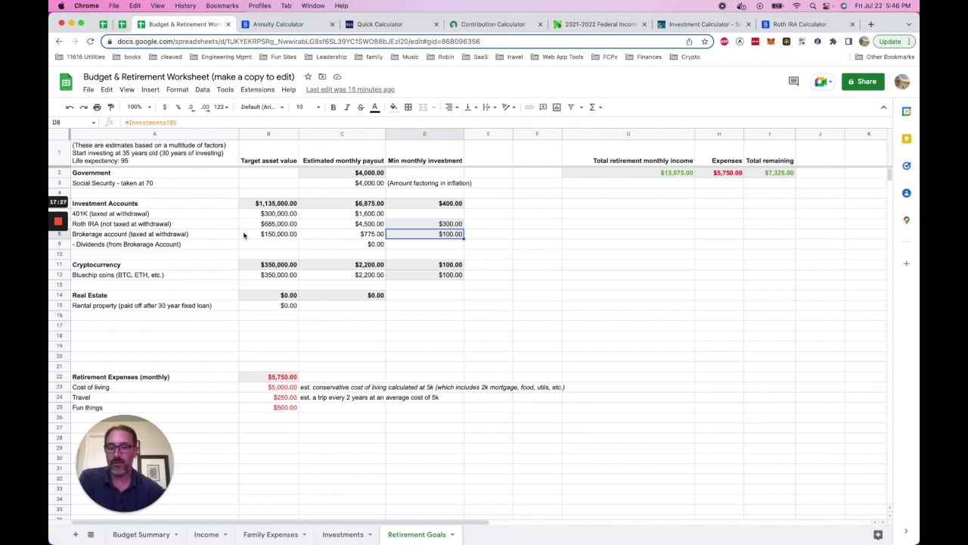
{"action": "left_click", "coordinate": [357, 246]}
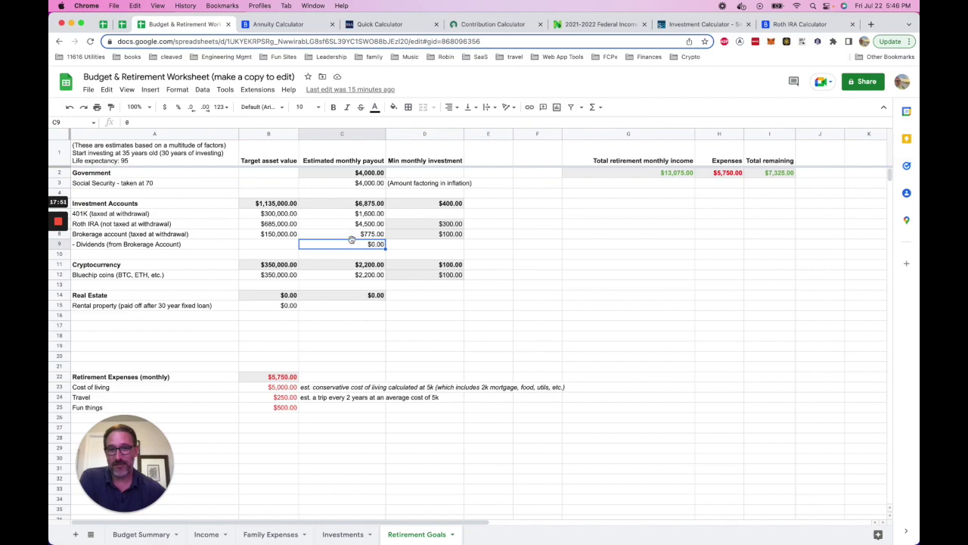
Review the bluechip coins' target asset value and estimated monthly payout, and the rental property row under Real Estate
{"action": "left_click", "coordinate": [129, 275]}
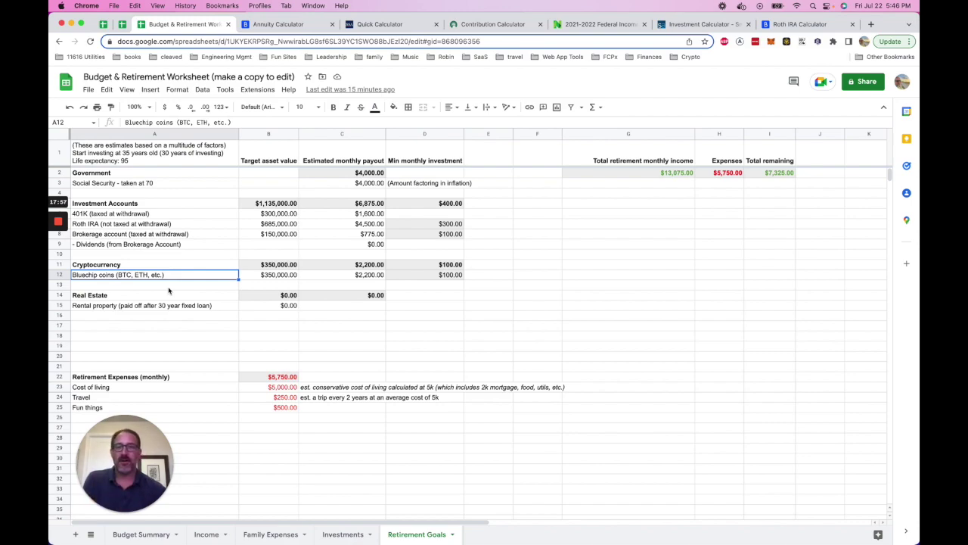
{"action": "left_click", "coordinate": [289, 278]}
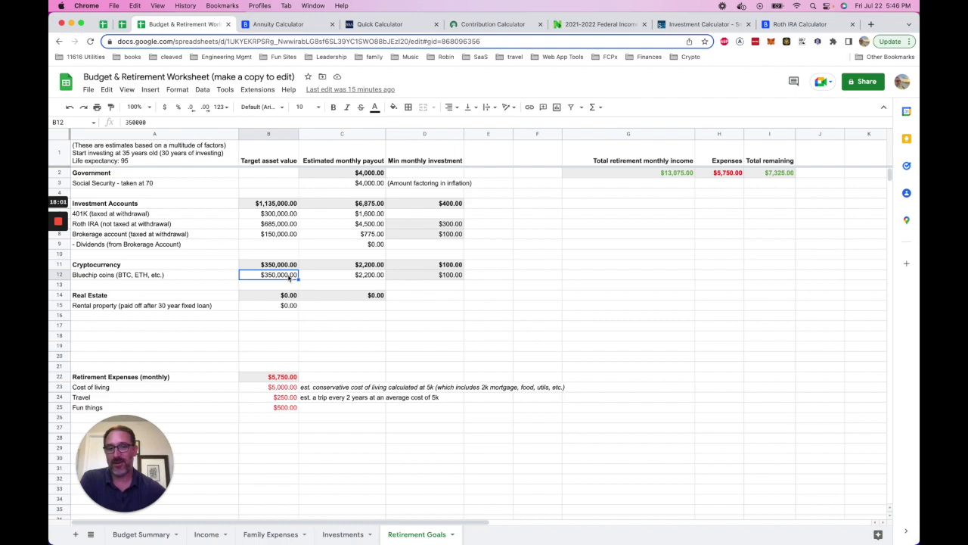
{"action": "left_click", "coordinate": [337, 278]}
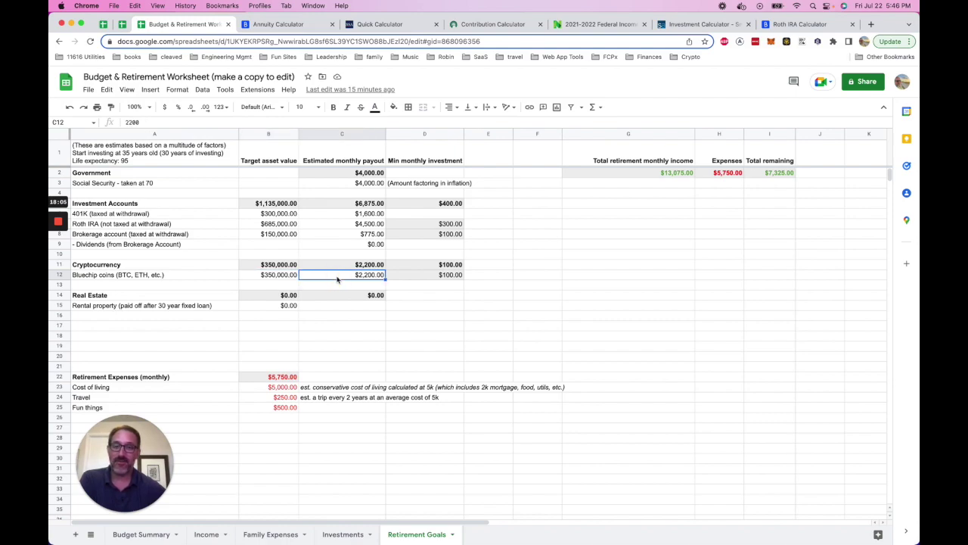
{"action": "left_click", "coordinate": [279, 277]}
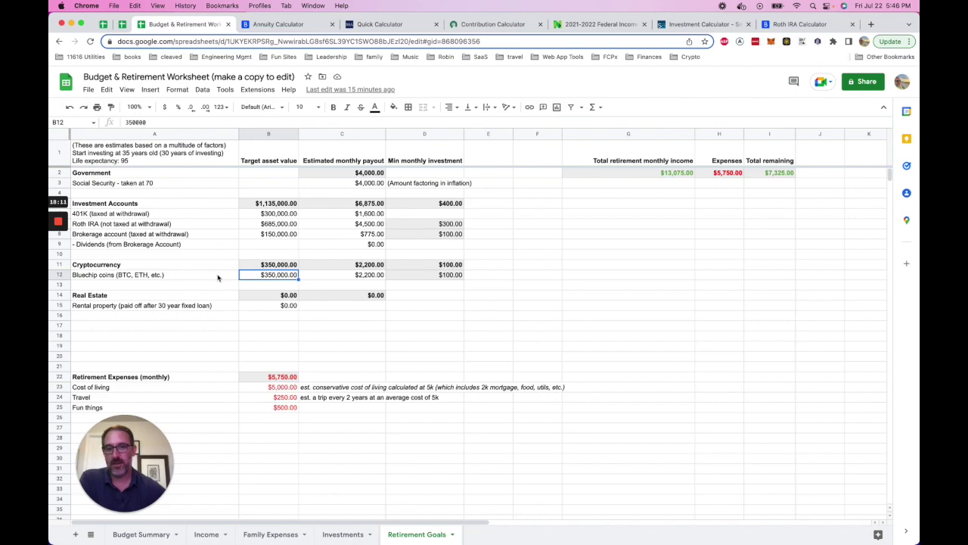
{"action": "left_click", "coordinate": [312, 278]}
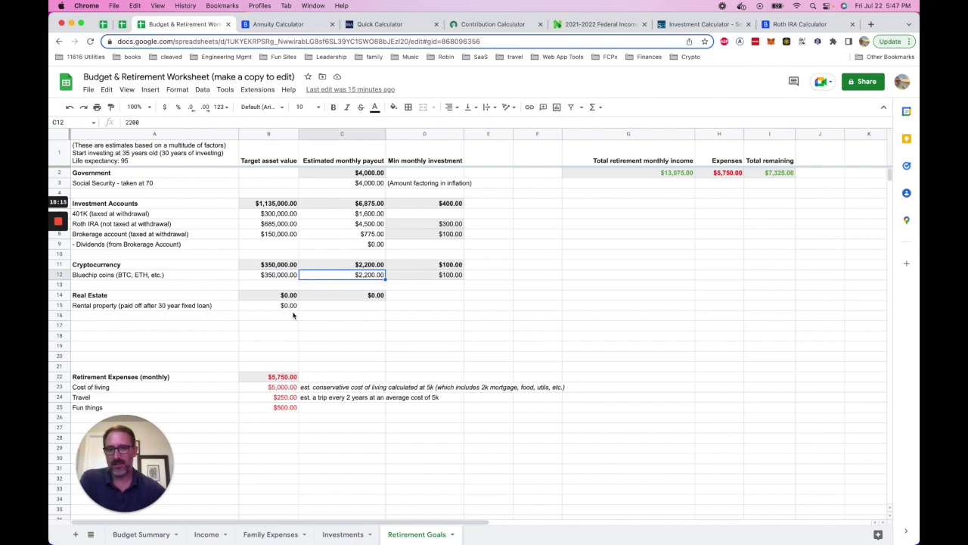
{"action": "left_click", "coordinate": [315, 311]}
{"action": "left_click", "coordinate": [201, 309]}
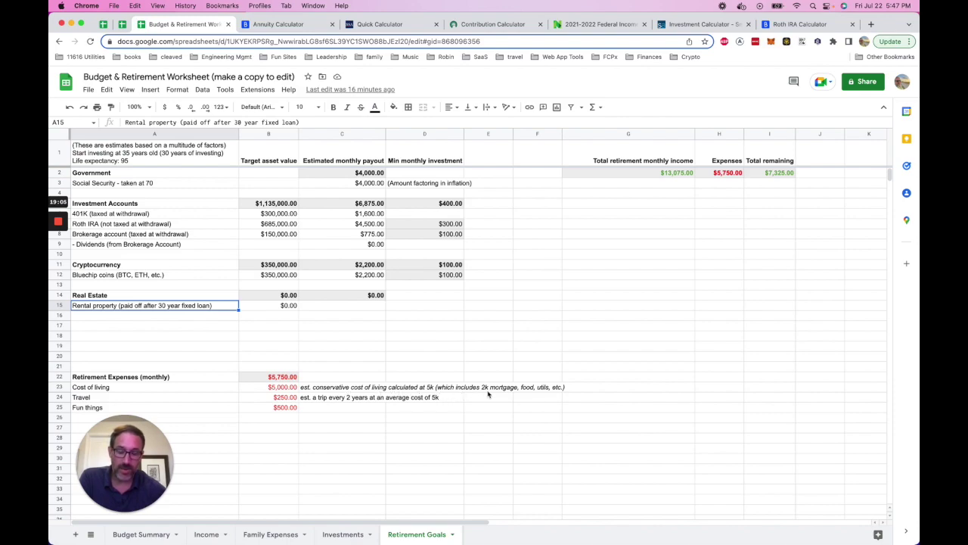
Go through the monthly retirement expenses for cost of living, travel and fun things, and check how their total is calculated
{"action": "left_click", "coordinate": [325, 391]}
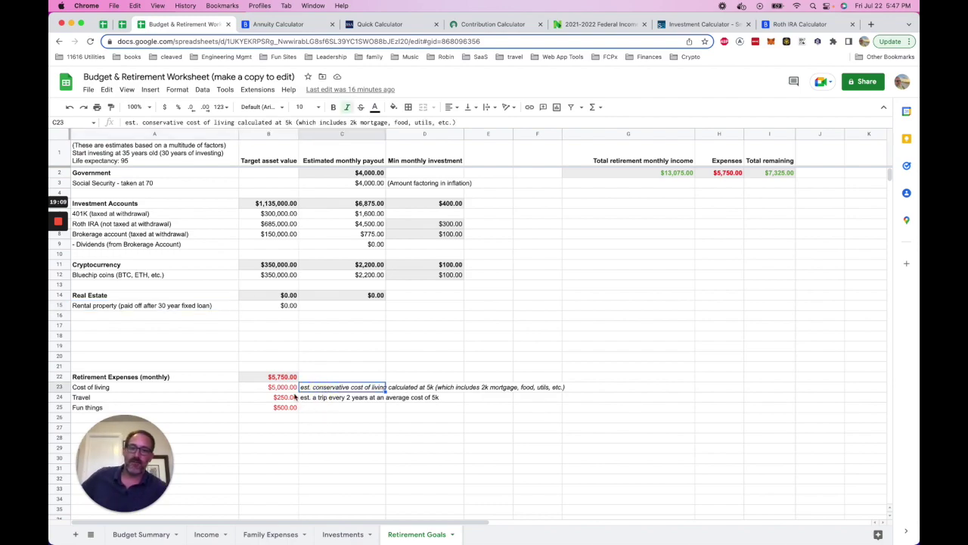
{"action": "left_click", "coordinate": [288, 391]}
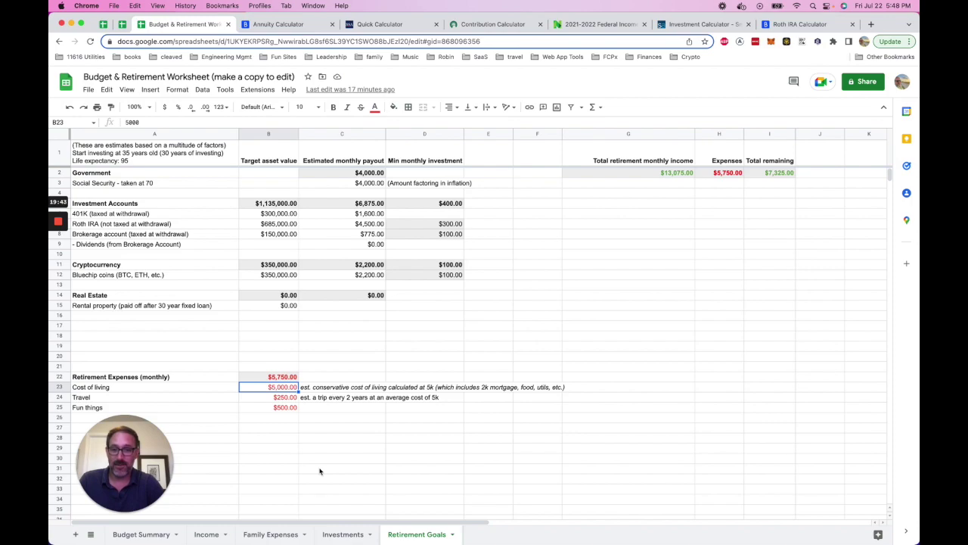
{"action": "left_click", "coordinate": [265, 399]}
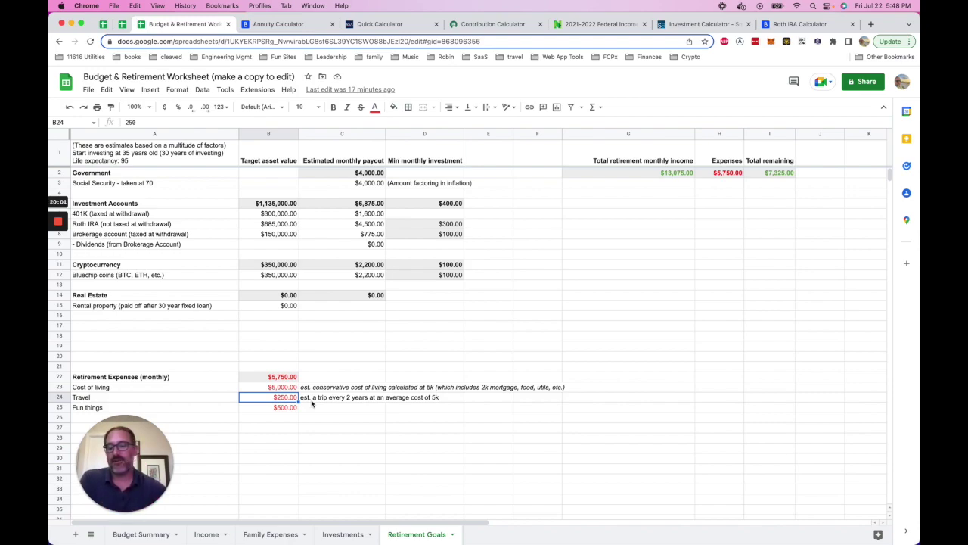
{"action": "left_click", "coordinate": [294, 408]}
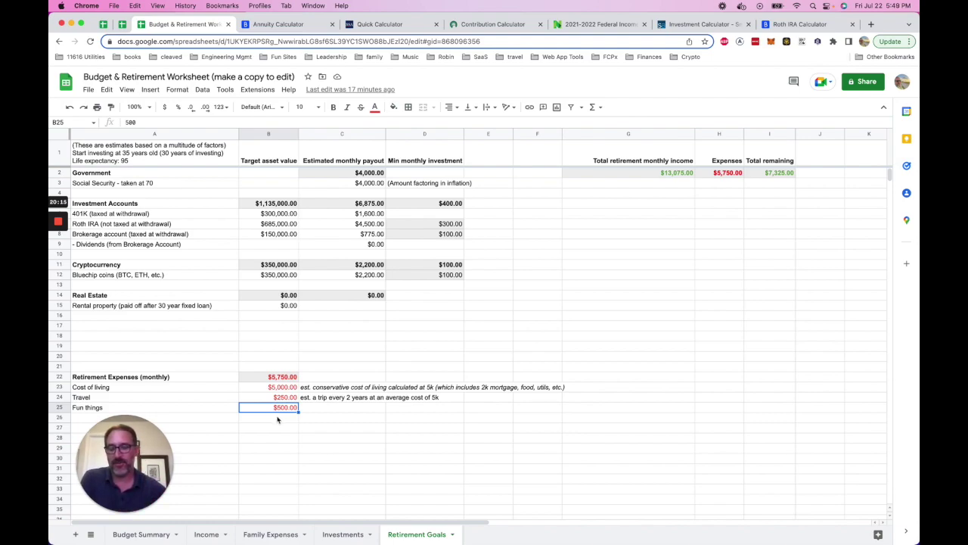
{"action": "left_click", "coordinate": [292, 377]}
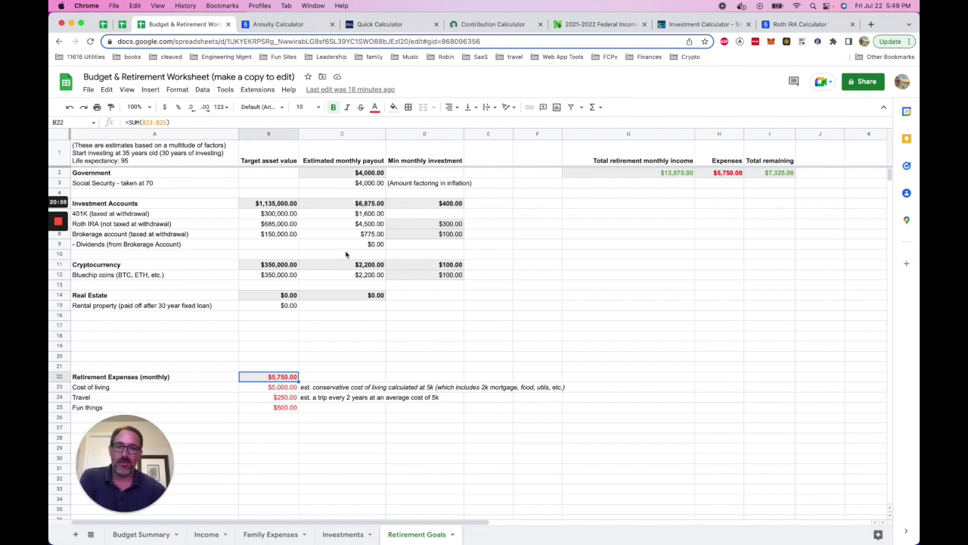
Clear the estimated monthly payouts of the bluechip coins and the brokerage account on the Retirement Goals sheet
{"action": "left_click", "coordinate": [352, 177]}
{"action": "left_click", "coordinate": [276, 375]}
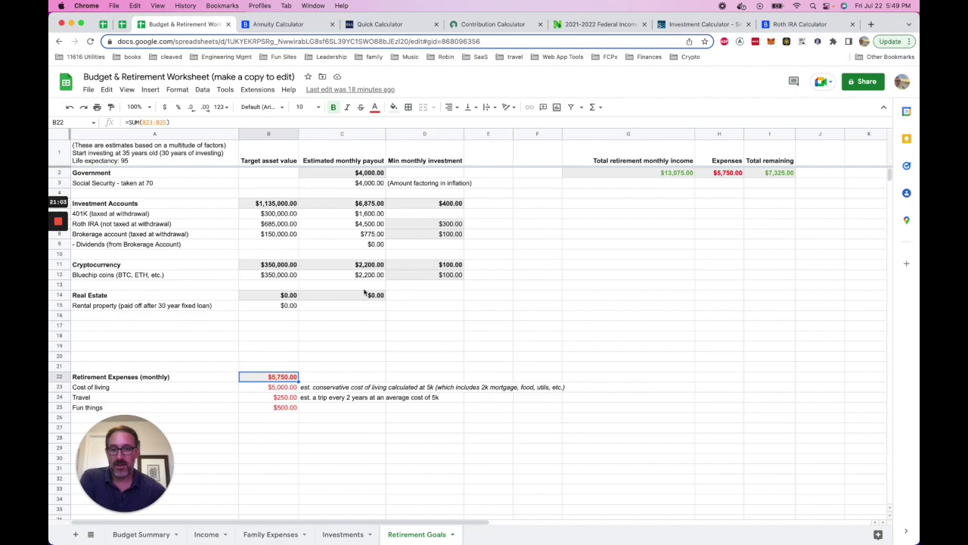
{"action": "left_click", "coordinate": [364, 276]}
{"action": "key", "text": "Delete"}
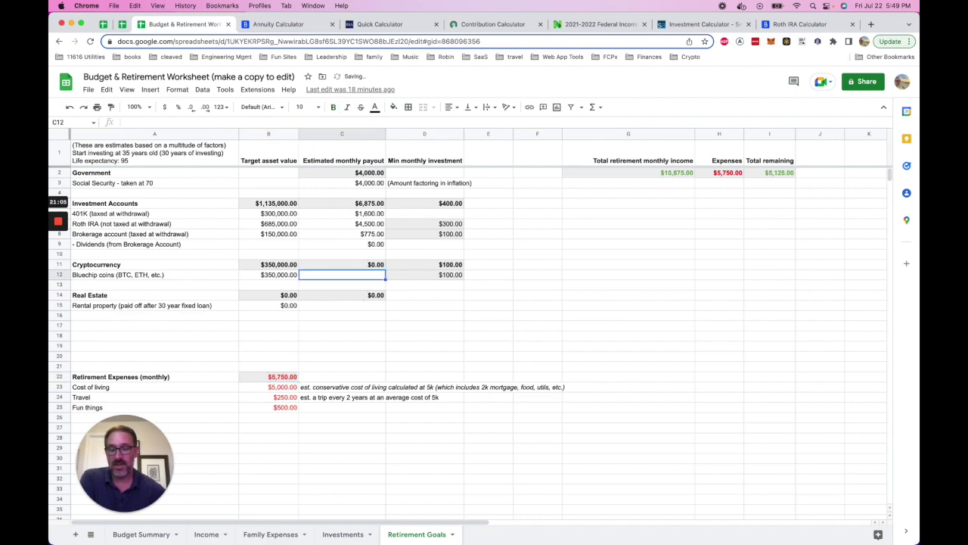
{"action": "left_click", "coordinate": [358, 318]}
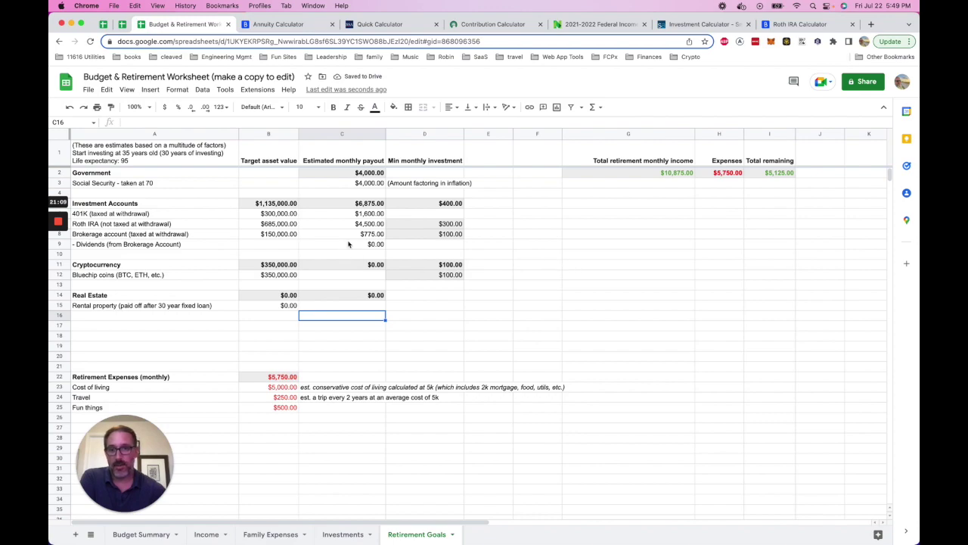
{"action": "left_click", "coordinate": [339, 237]}
{"action": "key", "text": "Delete"}
{"action": "left_click", "coordinate": [519, 288]}
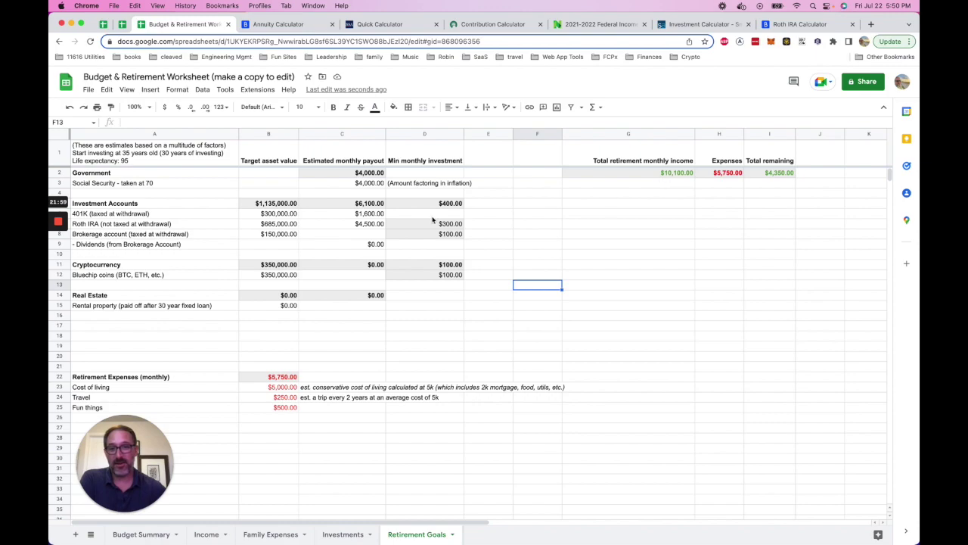
Check the 401K and Roth IRA payouts, and clear the Social Security estimated monthly payout
{"action": "left_click", "coordinate": [369, 214]}
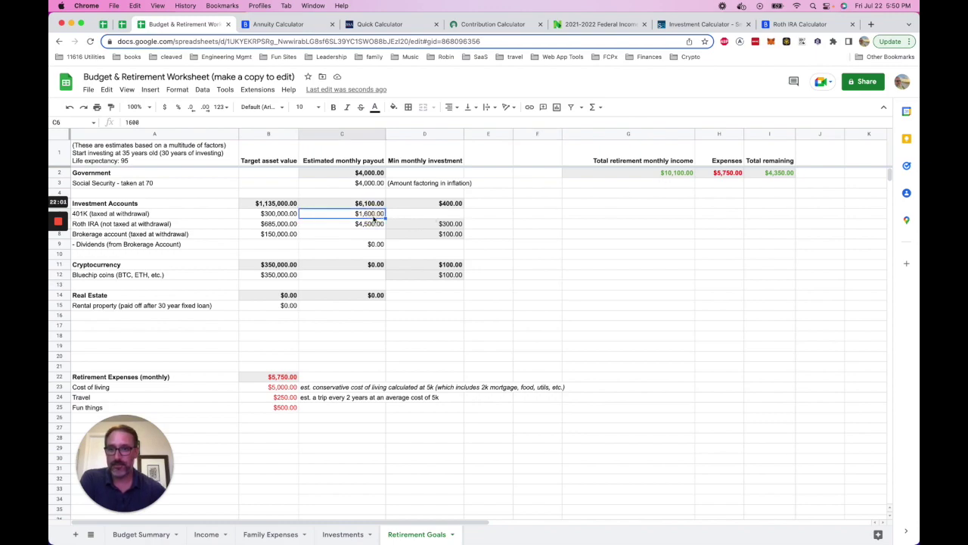
{"action": "left_click", "coordinate": [367, 227]}
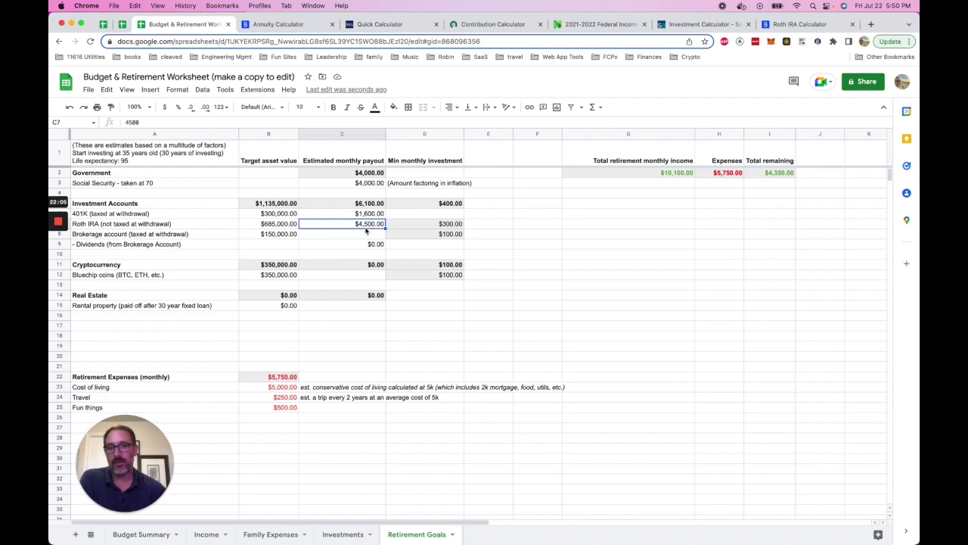
{"action": "left_click", "coordinate": [371, 184]}
{"action": "key", "text": "Delete"}
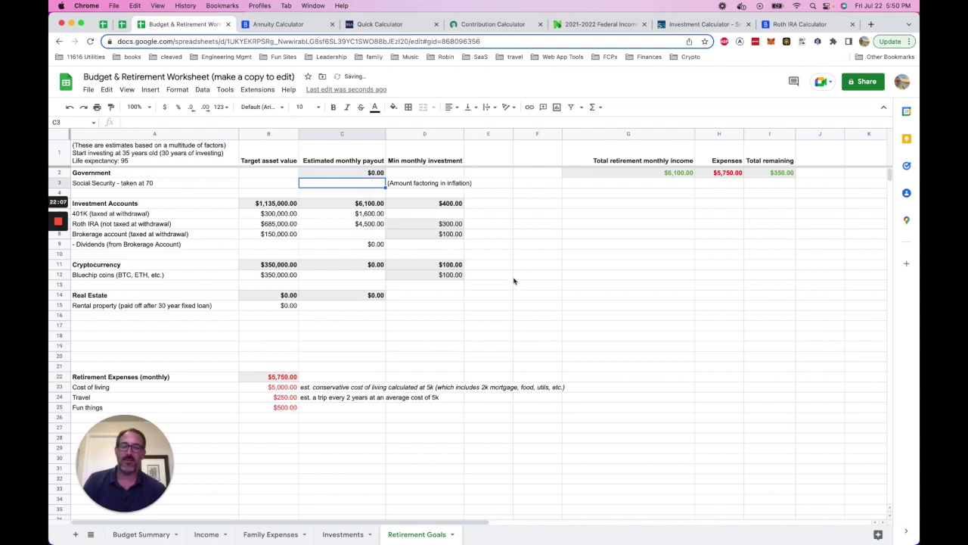
{"action": "left_click", "coordinate": [542, 290]}
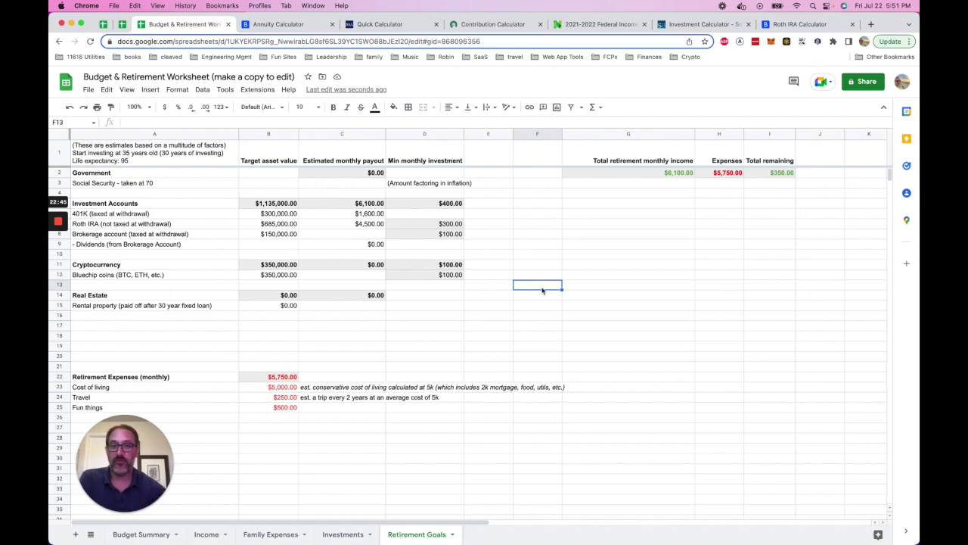
Set the cost of living under the monthly retirement expenses to 4500
{"action": "left_click", "coordinate": [362, 175]}
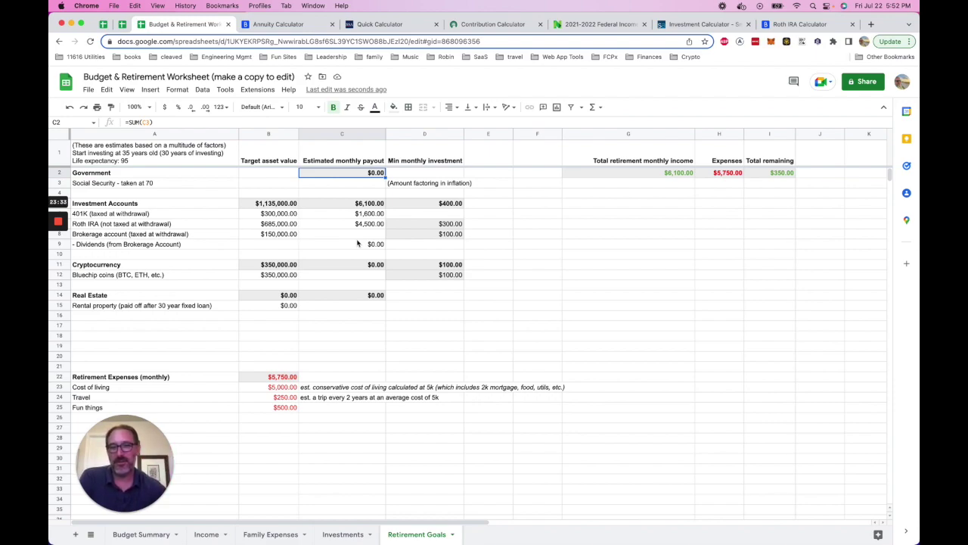
{"action": "left_click", "coordinate": [482, 245]}
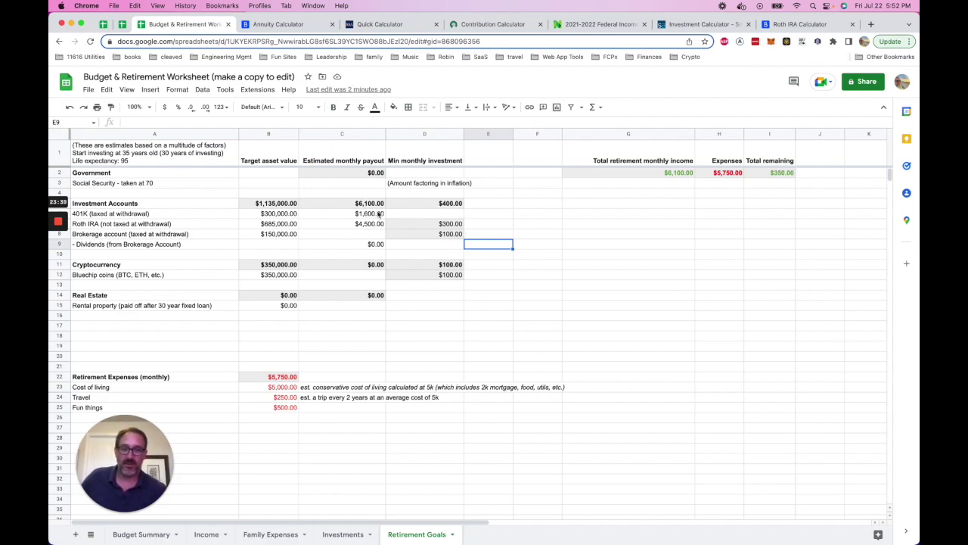
{"action": "left_click", "coordinate": [727, 183]}
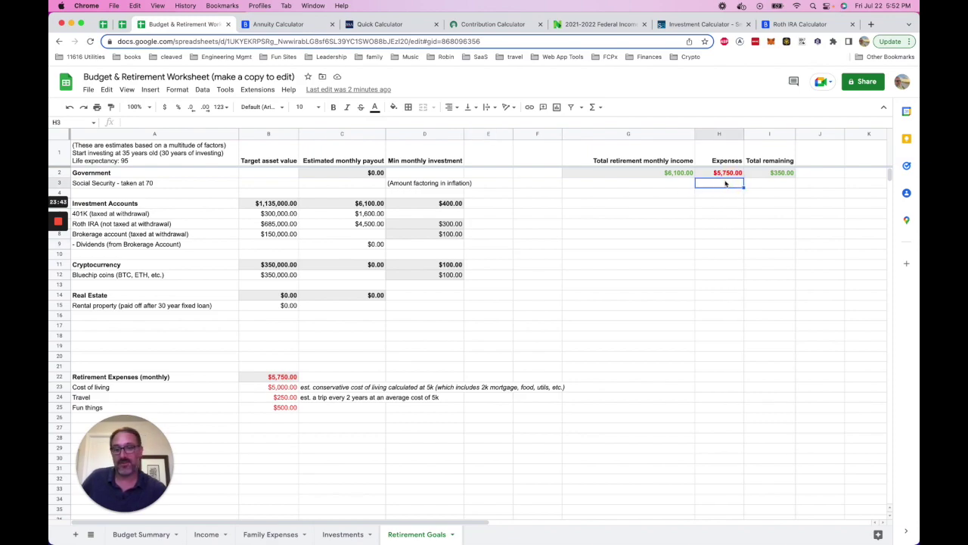
{"action": "left_click", "coordinate": [286, 390]}
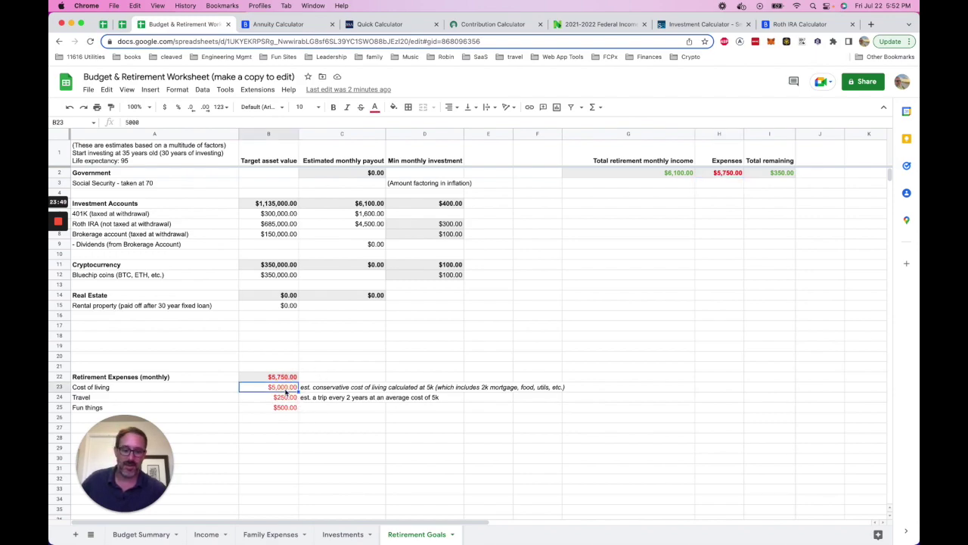
{"action": "type", "text": "4500"}
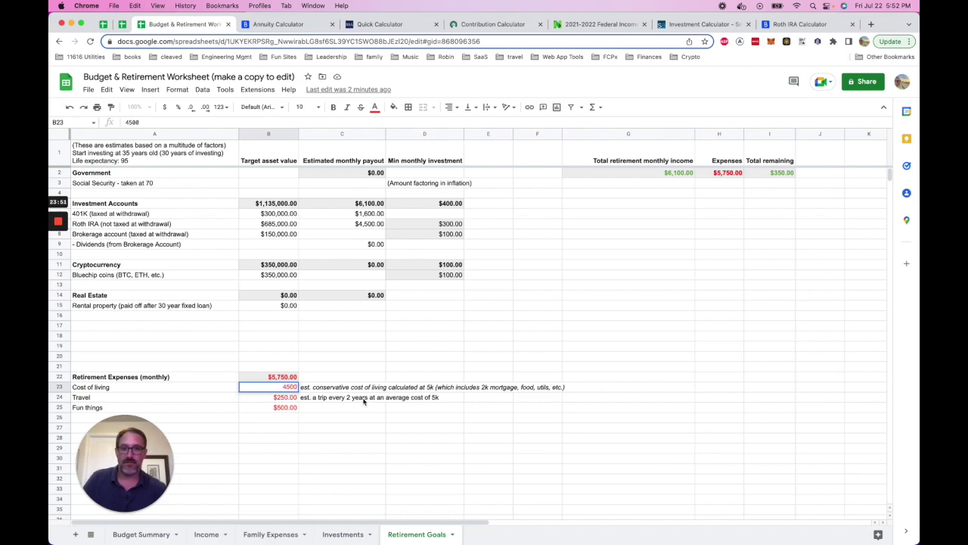
{"action": "left_click", "coordinate": [367, 370]}
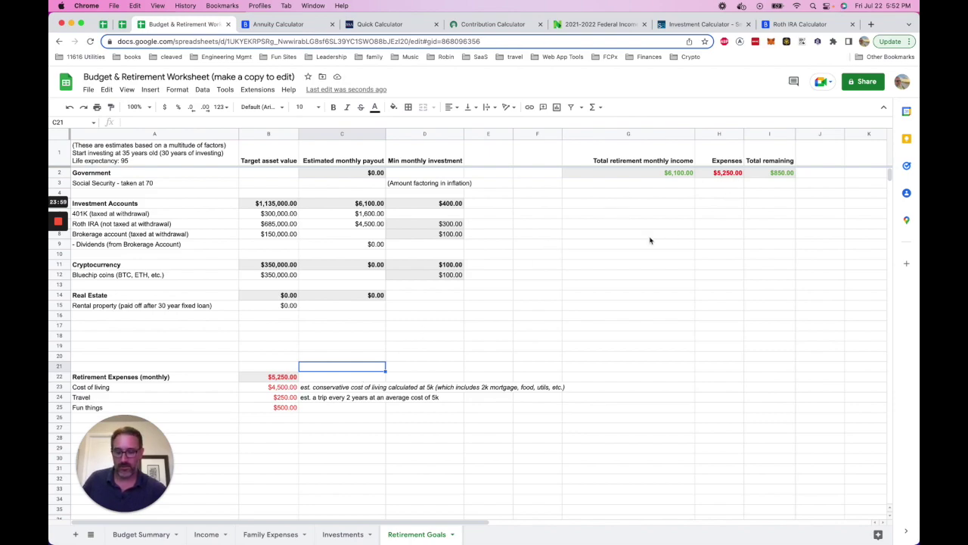
Undo the cost of living change and restore the cleared Social Security, brokerage account and bluechip coins payouts
{"action": "left_click", "coordinate": [602, 229]}
{"action": "key", "text": "super+z"}
{"action": "key", "text": "super+z"}
{"action": "key", "text": "super+z"}
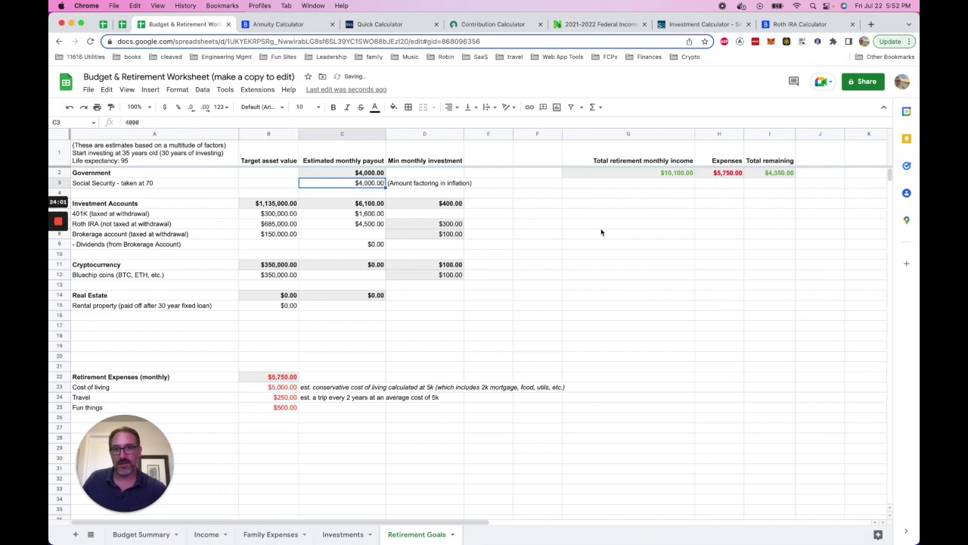
{"action": "key", "text": "super+z"}
{"action": "key", "text": "super+z"}
{"action": "key", "text": "super+z"}
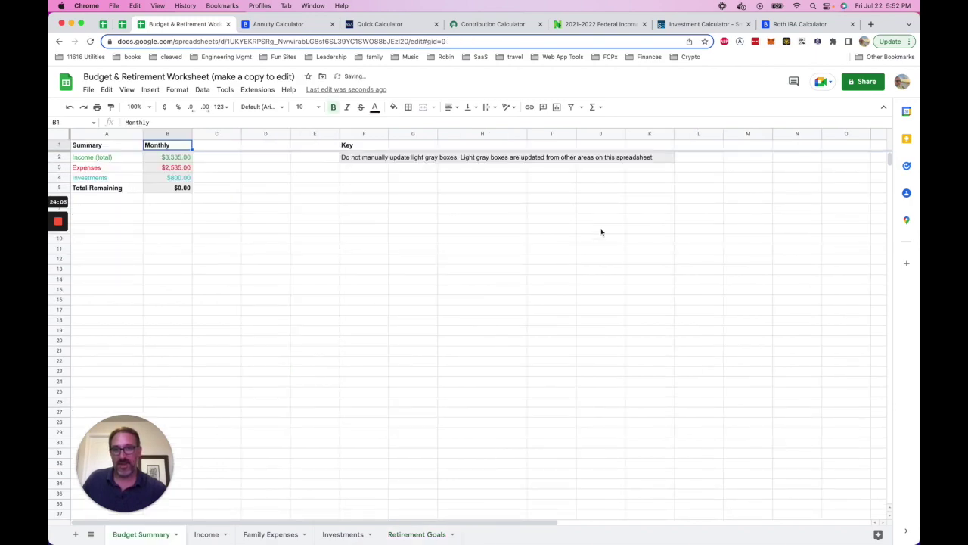
{"action": "key", "text": "super+z"}
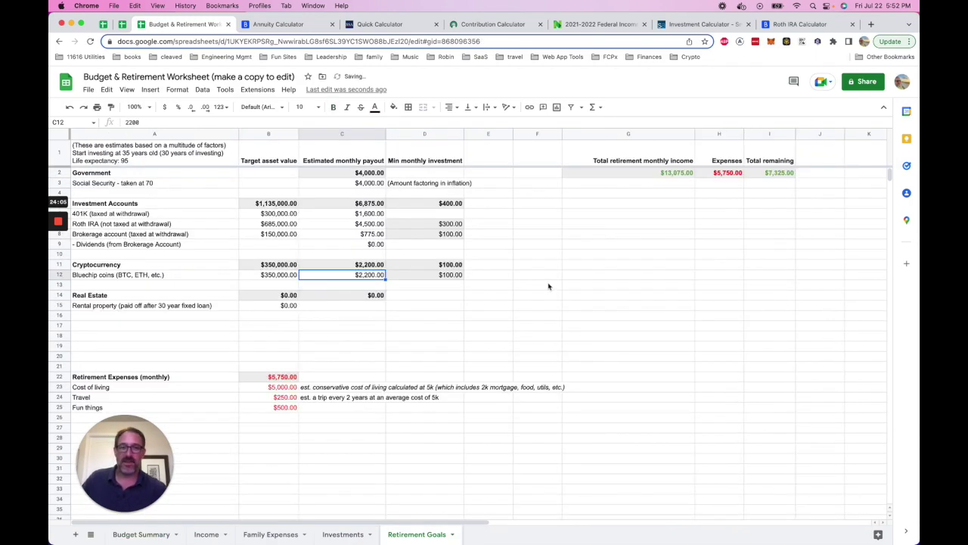
{"action": "left_click", "coordinate": [549, 286]}
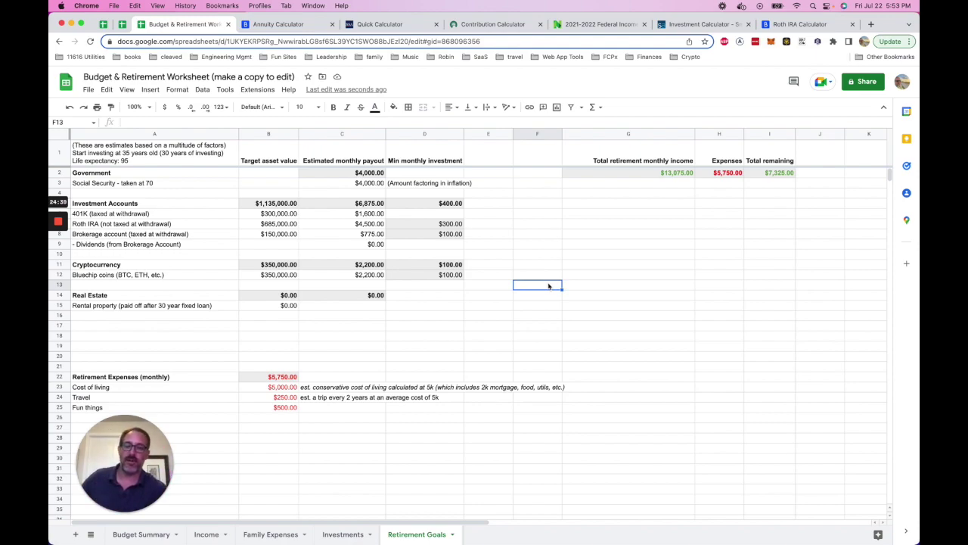
Switch to the Bankrate Annuity Calculator and set the monthly withdrawal amount to $6,000
{"action": "left_click", "coordinate": [291, 29]}
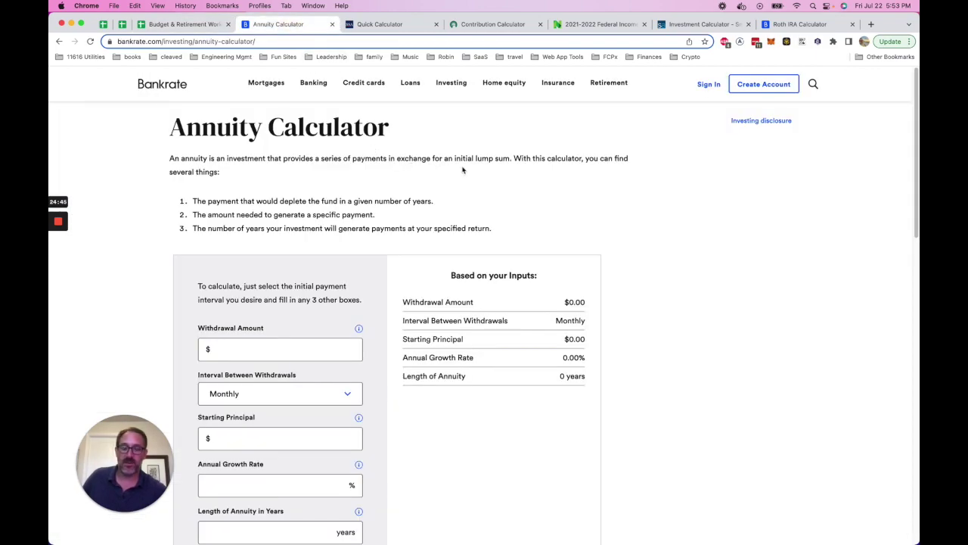
{"action": "left_click", "coordinate": [185, 25]}
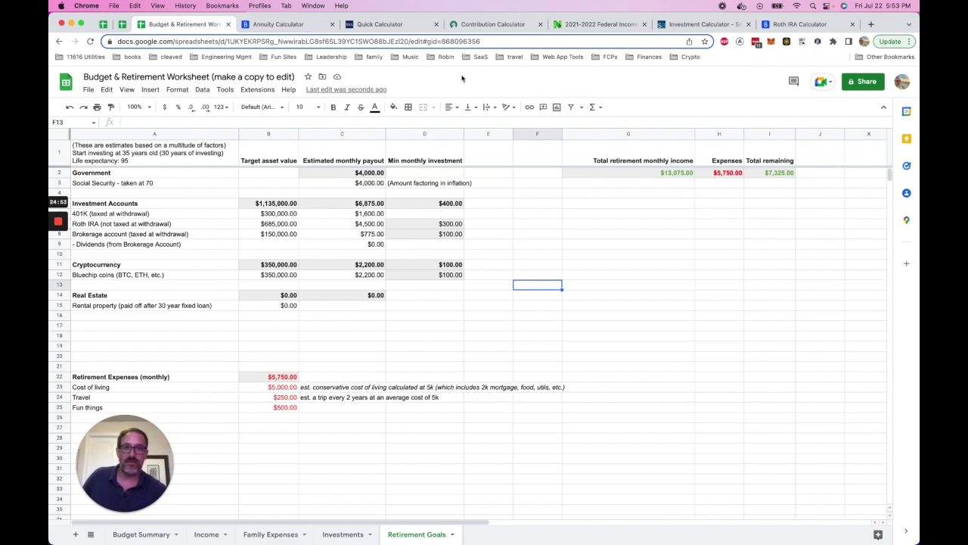
{"action": "left_click", "coordinate": [285, 25]}
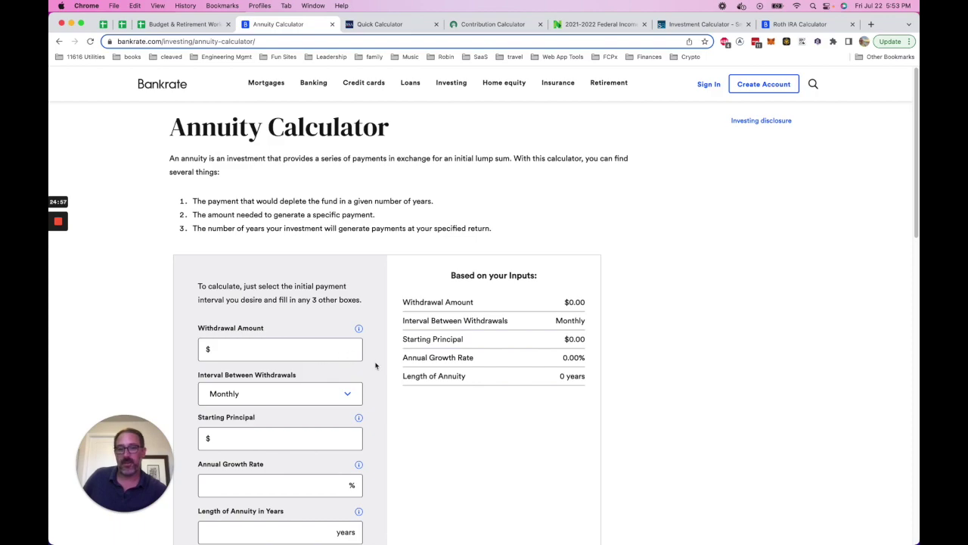
{"action": "scroll", "coordinate": [374, 370], "scroll_direction": "down", "scroll_amount": 3}
{"action": "left_click", "coordinate": [264, 296]}
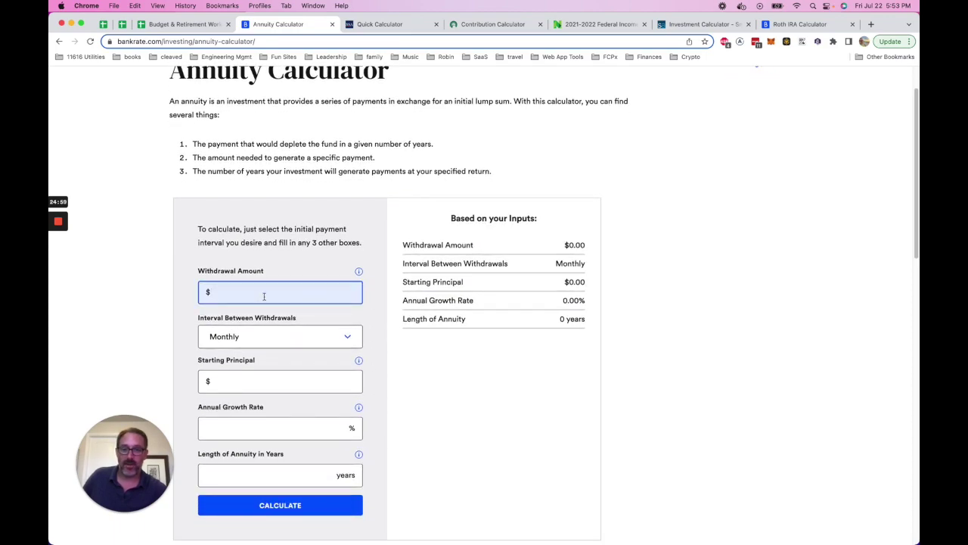
{"action": "type", "text": "6000"}
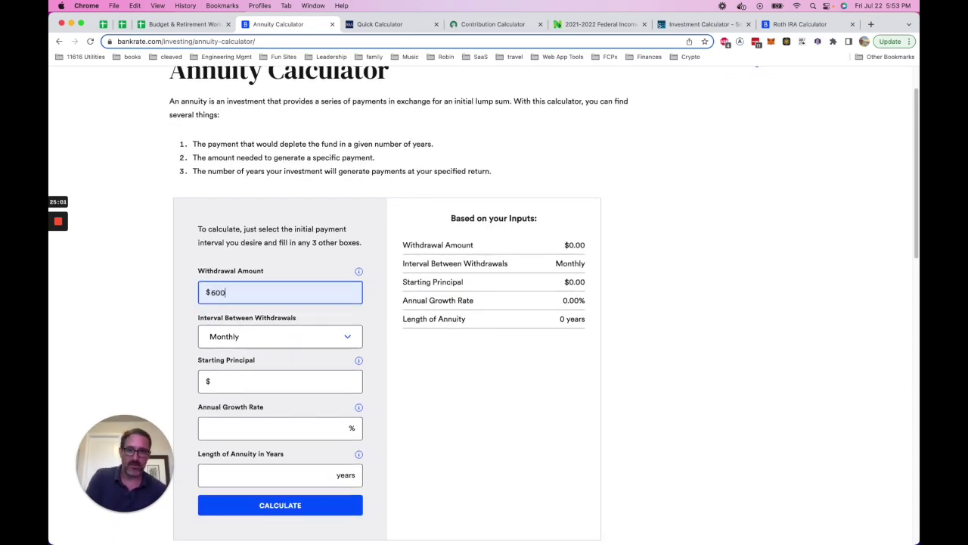
{"action": "left_click", "coordinate": [412, 368]}
{"action": "scroll", "coordinate": [413, 369], "scroll_direction": "down", "scroll_amount": 1}
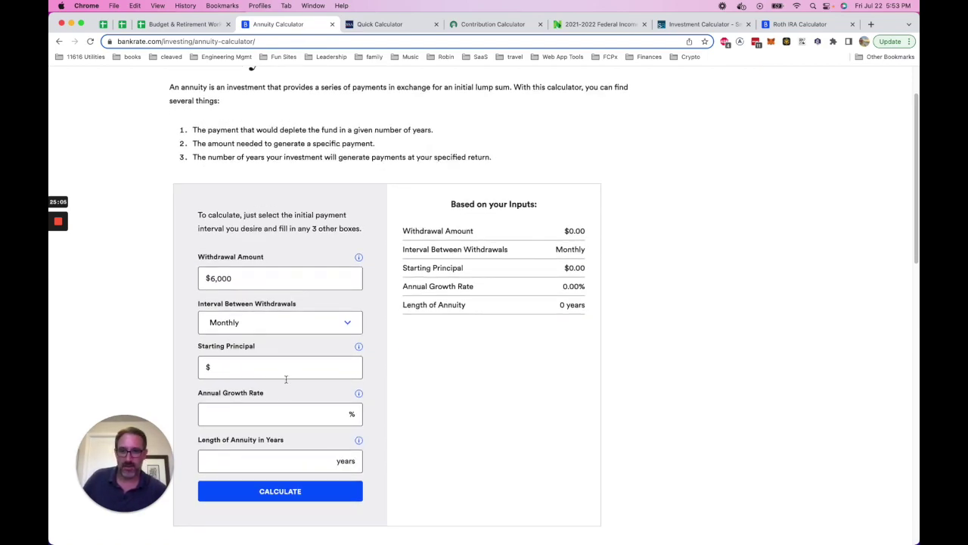
Calculate how long the annuity would last with a 7% annual growth rate and a $900,000 starting principal
{"action": "left_click", "coordinate": [277, 416]}
{"action": "type", "text": "7"}
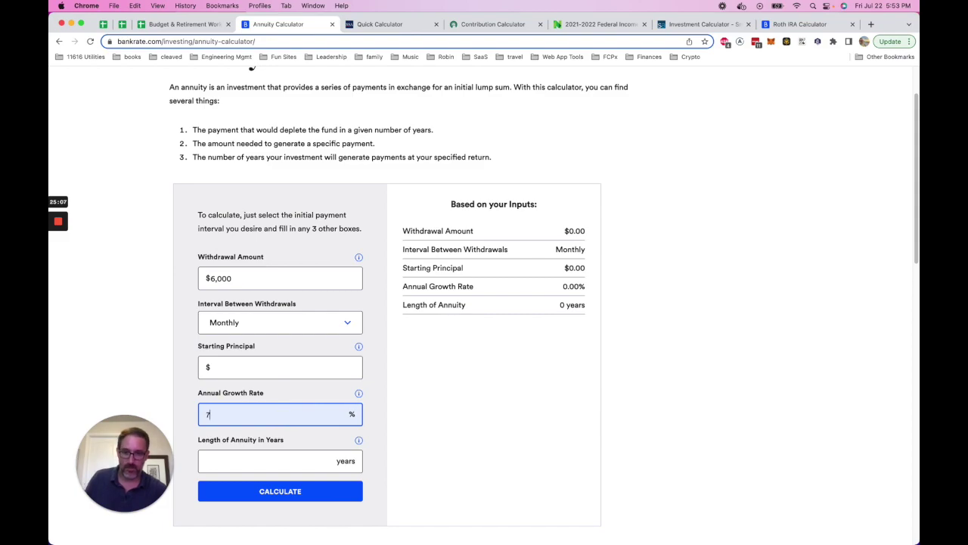
{"action": "left_click", "coordinate": [433, 457]}
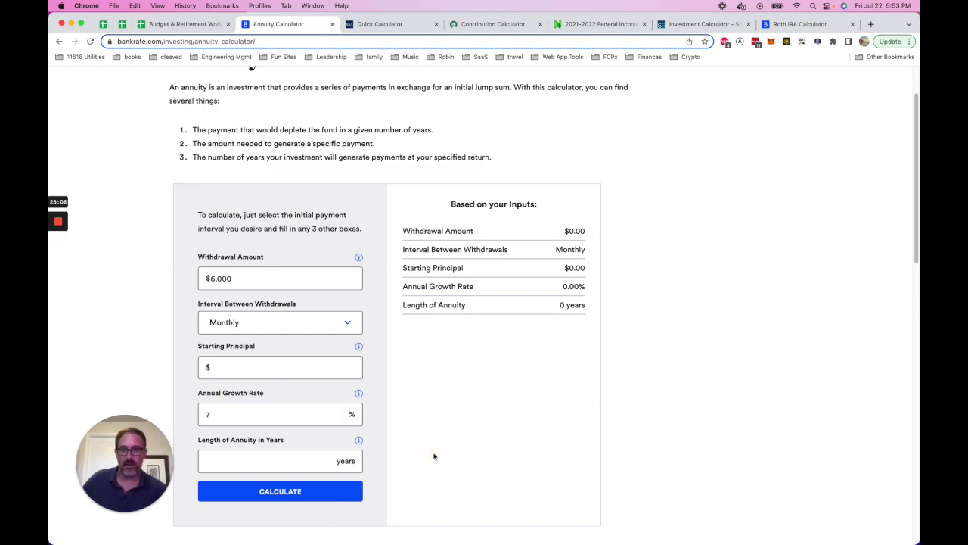
{"action": "left_click", "coordinate": [297, 368]}
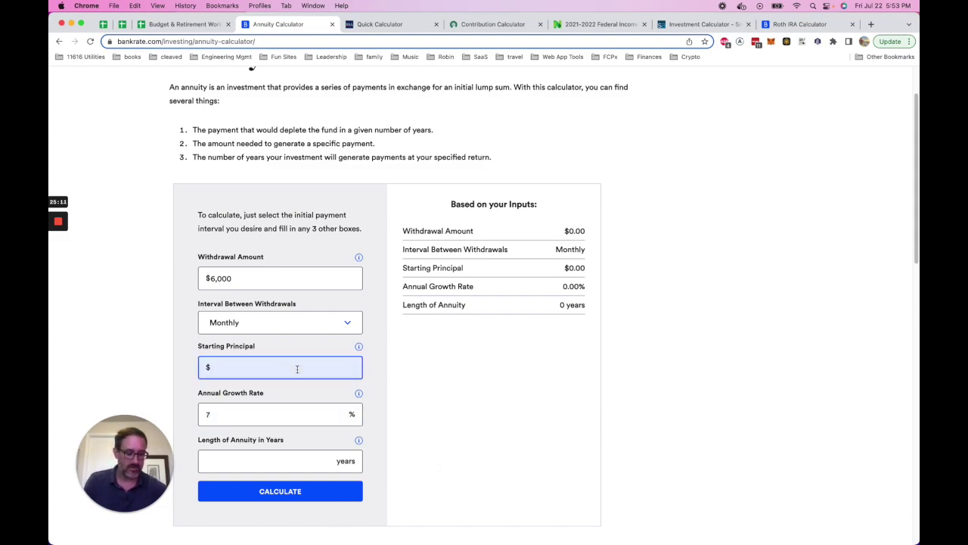
{"action": "type", "text": "9000000"}
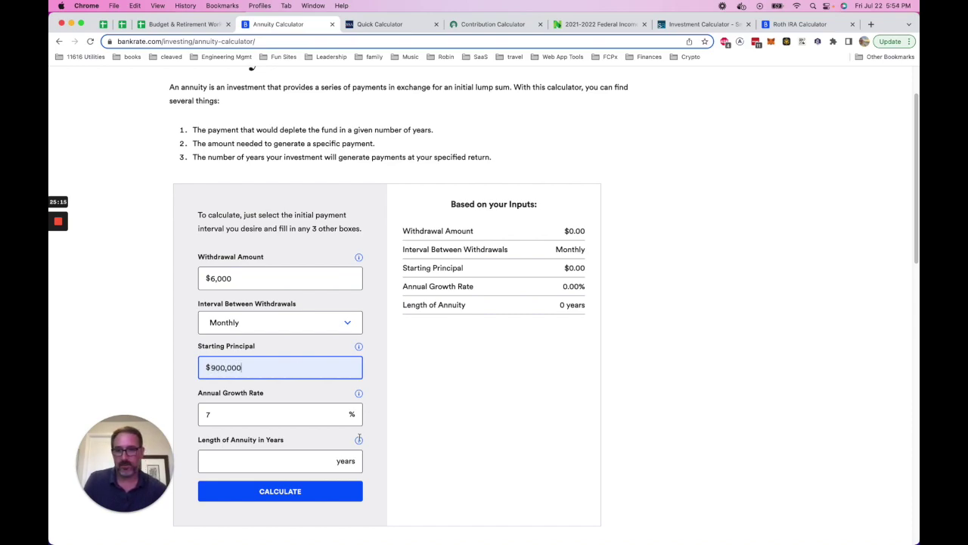
{"action": "left_click", "coordinate": [308, 500]}
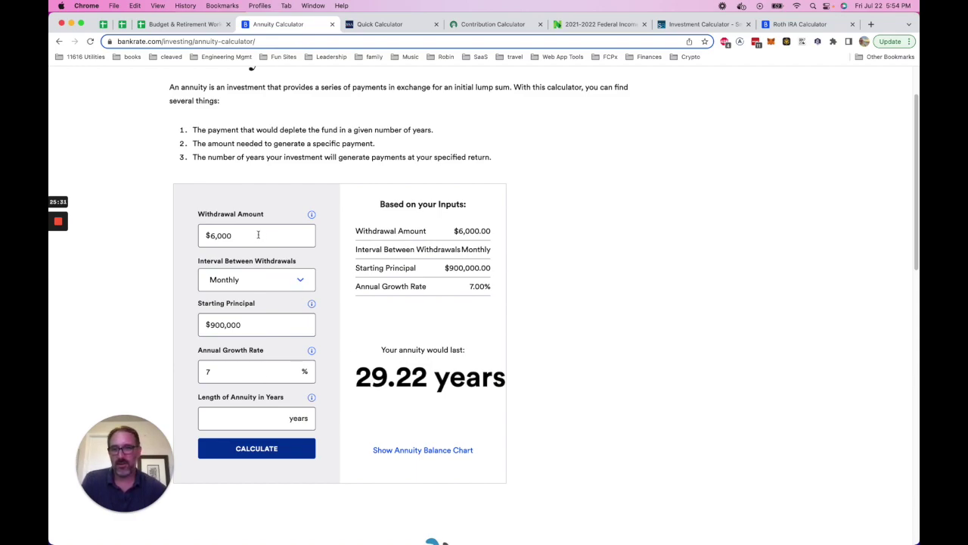
Raise the starting principal to $1,200,000 and recalculate how long the annuity would last
{"action": "double_click", "coordinate": [240, 329]}
{"action": "type", "text": "1,200,"}
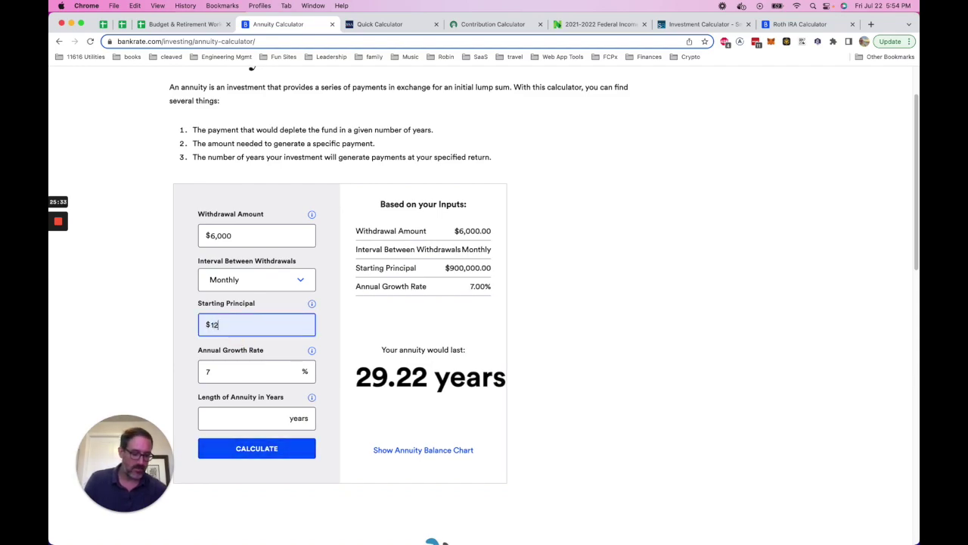
{"action": "type", "text": "000"}
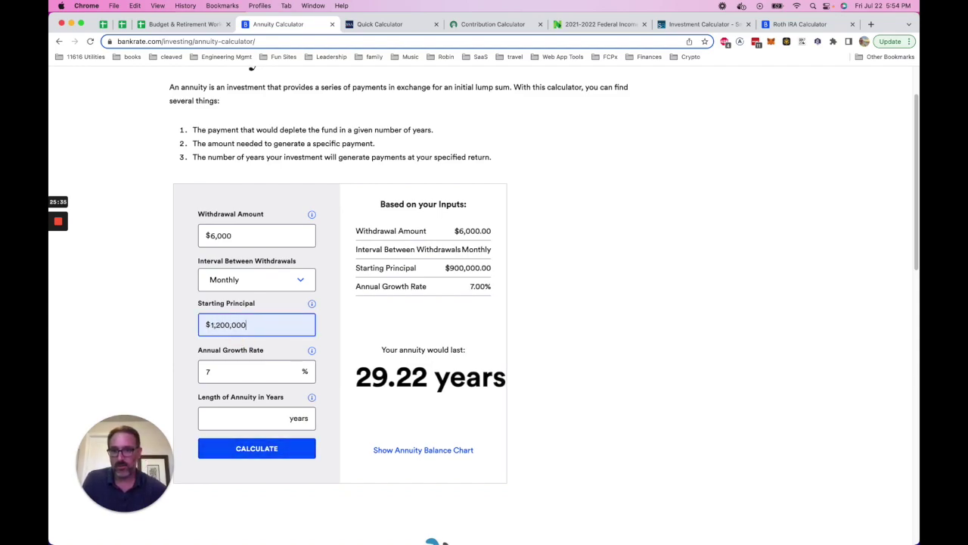
{"action": "left_click", "coordinate": [246, 450]}
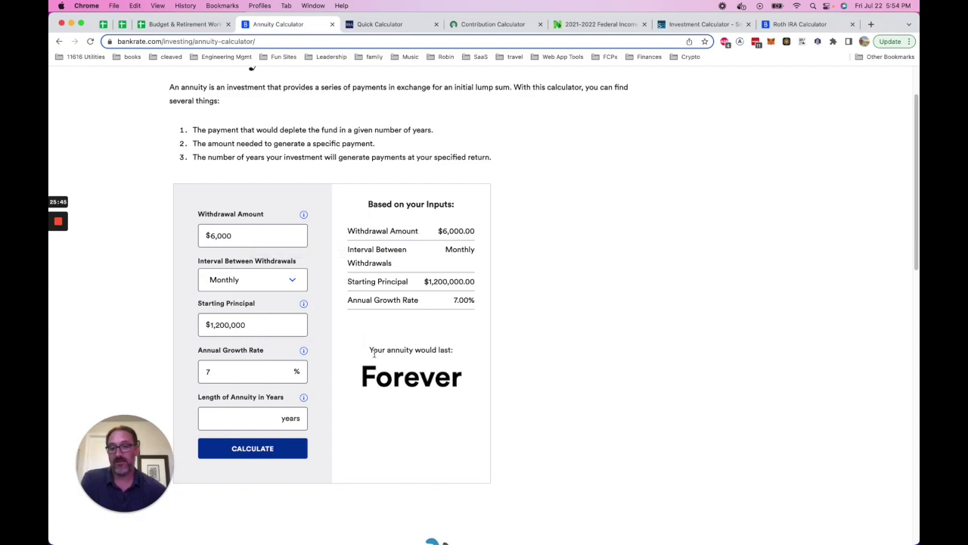
Lower the annual growth rate to 6% and recalculate the annuity's duration
{"action": "left_click", "coordinate": [225, 370]}
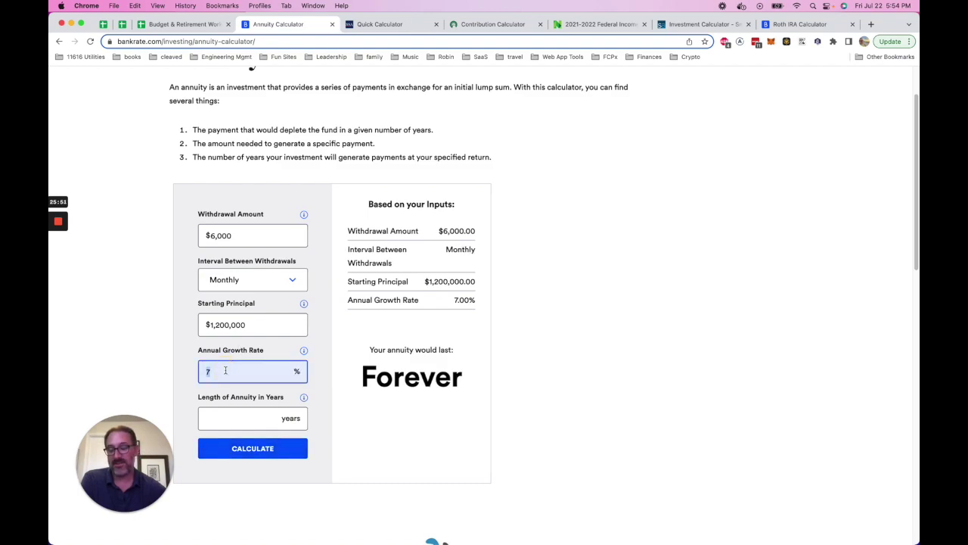
{"action": "type", "text": "6"}
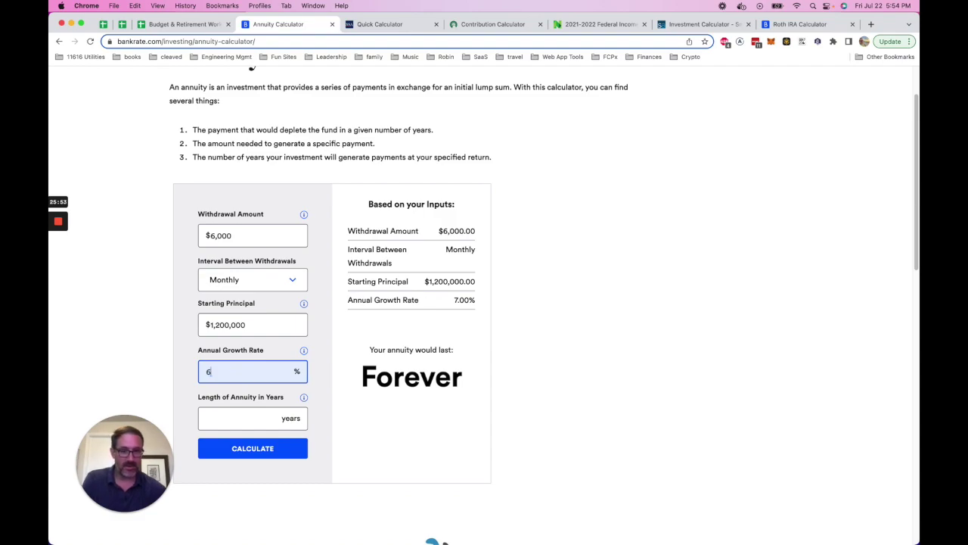
{"action": "left_click", "coordinate": [262, 448]}
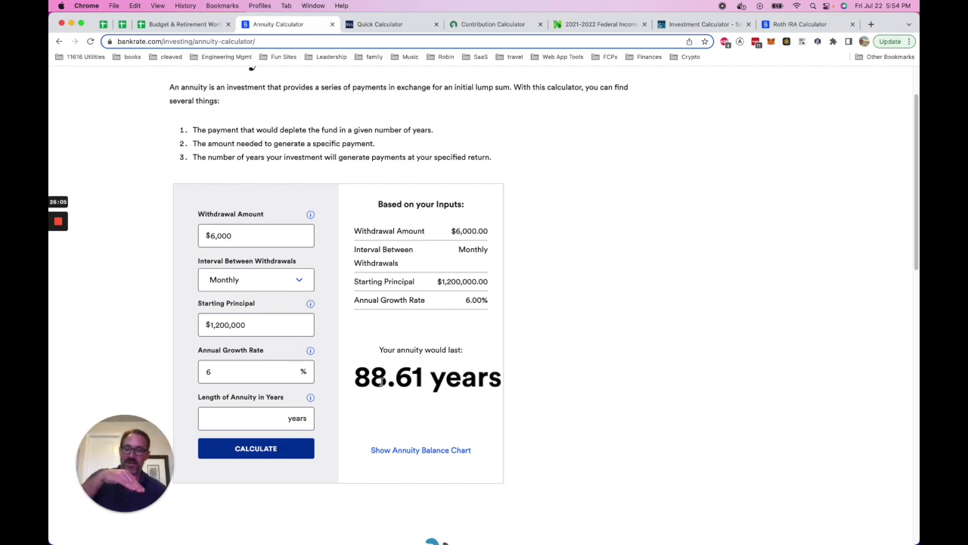
Set the annual growth rate back to 7% and recalculate how long the annuity would last
{"action": "double_click", "coordinate": [216, 372]}
{"action": "type", "text": "7"}
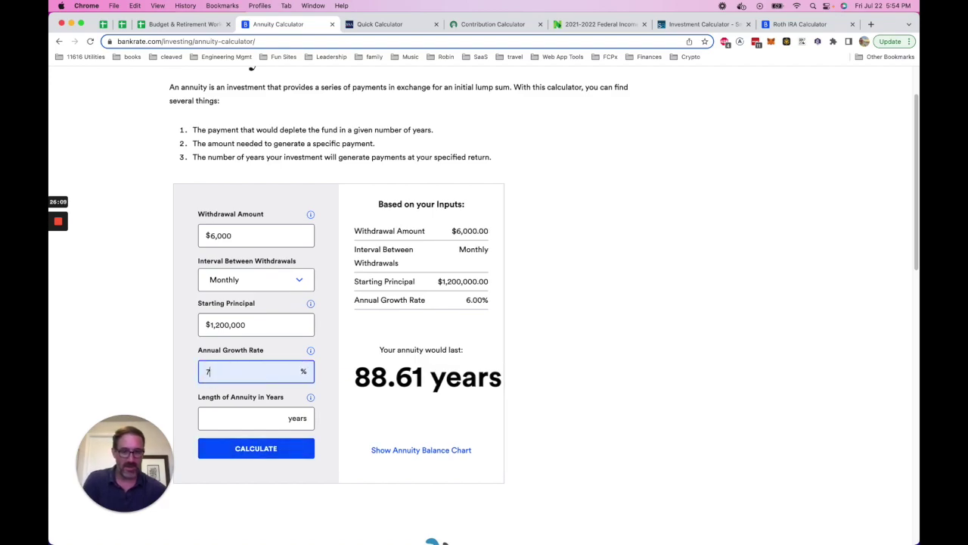
{"action": "left_click", "coordinate": [234, 445]}
{"action": "double_click", "coordinate": [385, 371]}
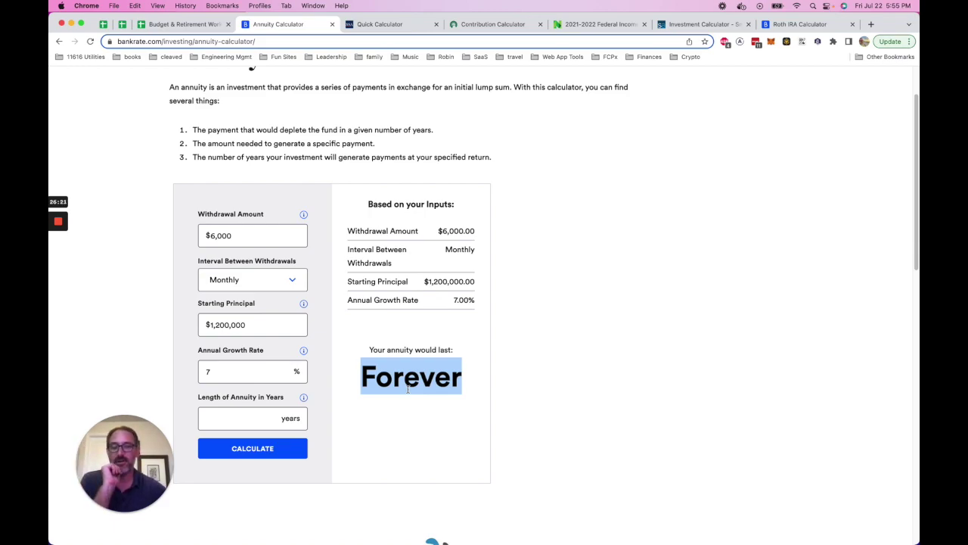
{"action": "left_click", "coordinate": [535, 393]}
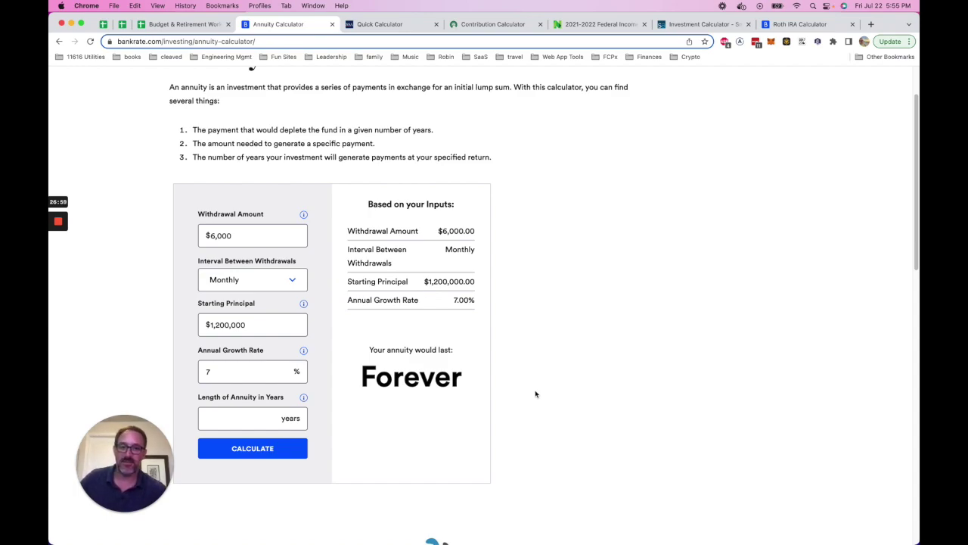
View the Social Security Quick Calculator and examine the salary, contribution and employer match inputs of the 401k Contribution Calculator
{"action": "left_click", "coordinate": [388, 31]}
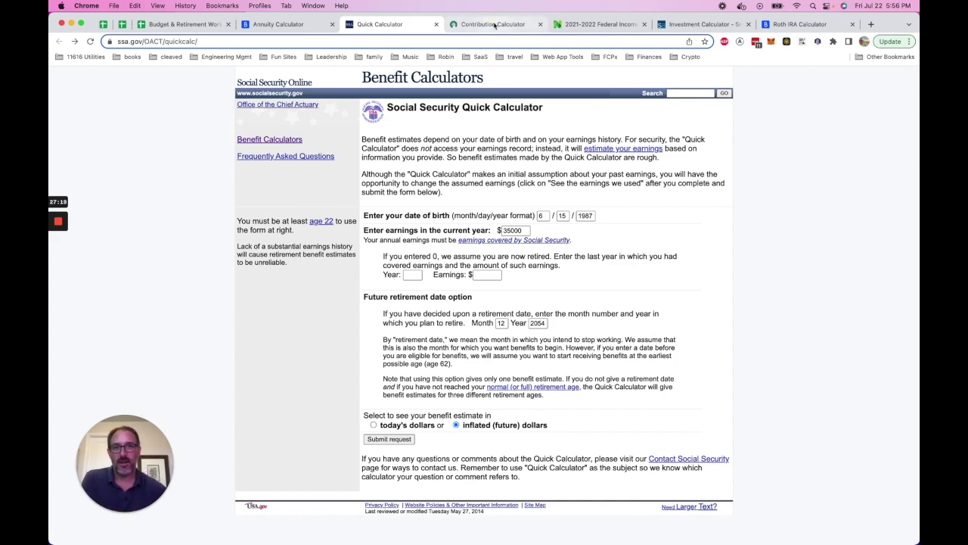
{"action": "left_click", "coordinate": [493, 24]}
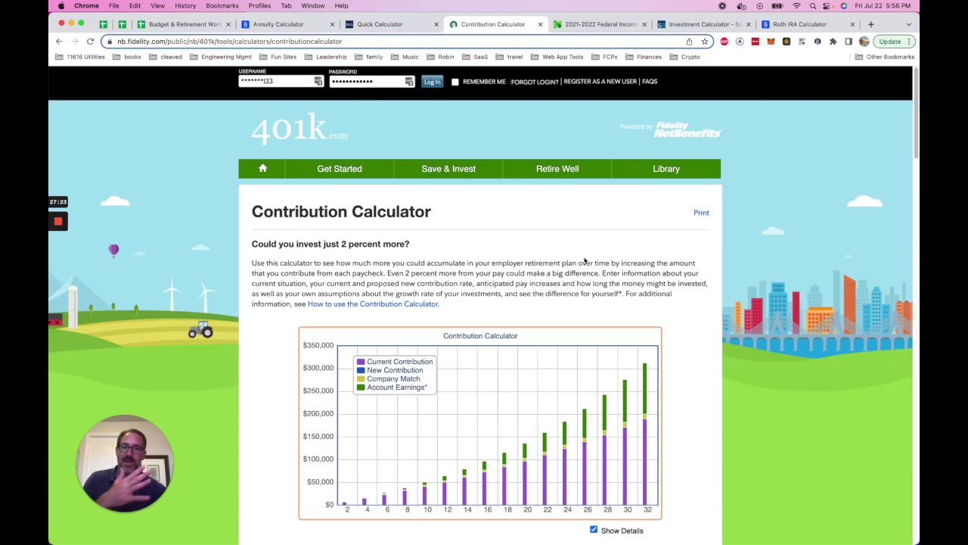
{"action": "scroll", "coordinate": [584, 261], "scroll_direction": "down", "scroll_amount": 5}
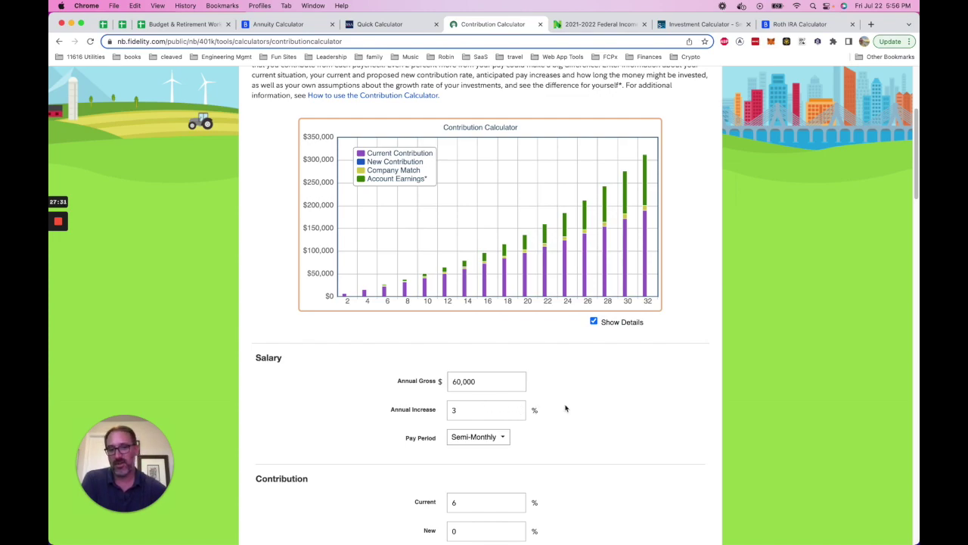
{"action": "scroll", "coordinate": [564, 408], "scroll_direction": "down", "scroll_amount": 3}
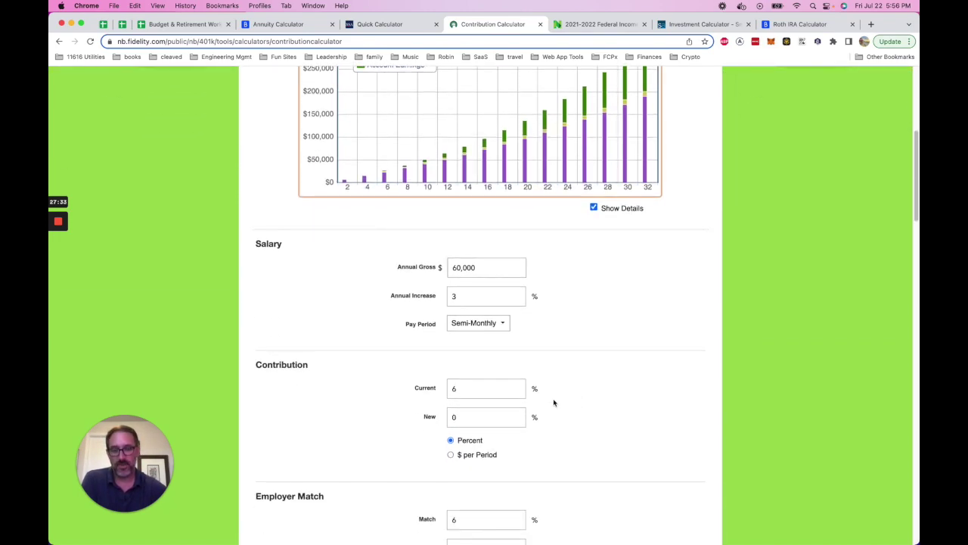
{"action": "left_click", "coordinate": [502, 387]}
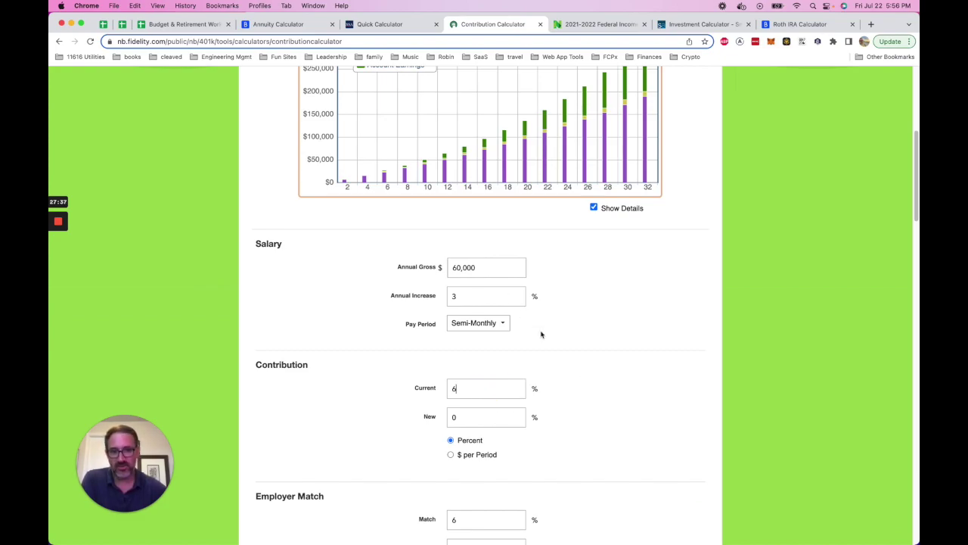
{"action": "scroll", "coordinate": [568, 415], "scroll_direction": "down", "scroll_amount": 2}
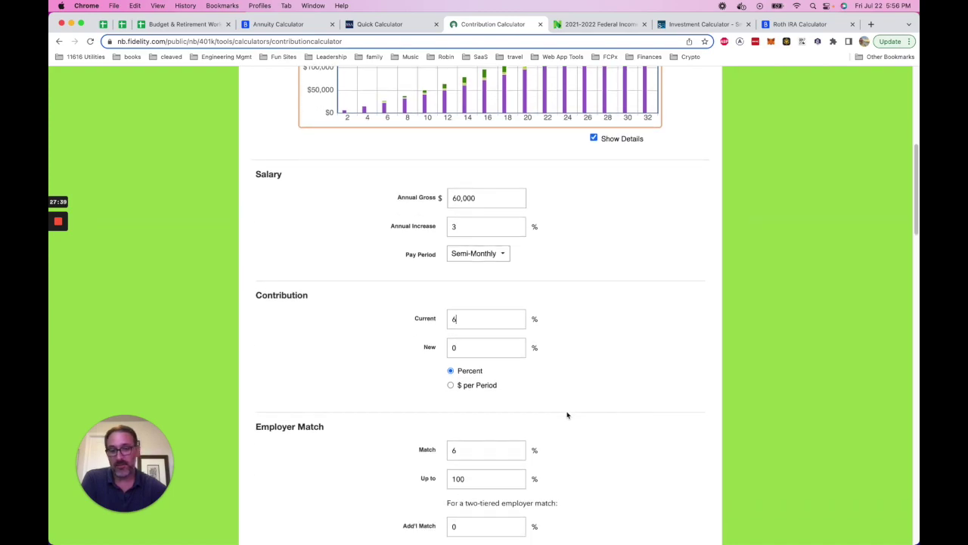
{"action": "scroll", "coordinate": [567, 415], "scroll_direction": "down", "scroll_amount": 2}
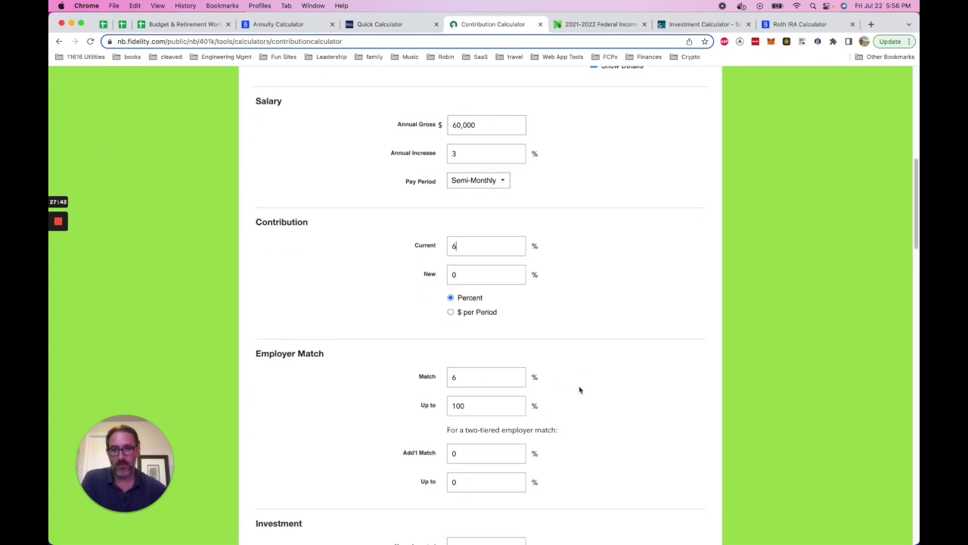
{"action": "scroll", "coordinate": [580, 390], "scroll_direction": "up", "scroll_amount": 10}
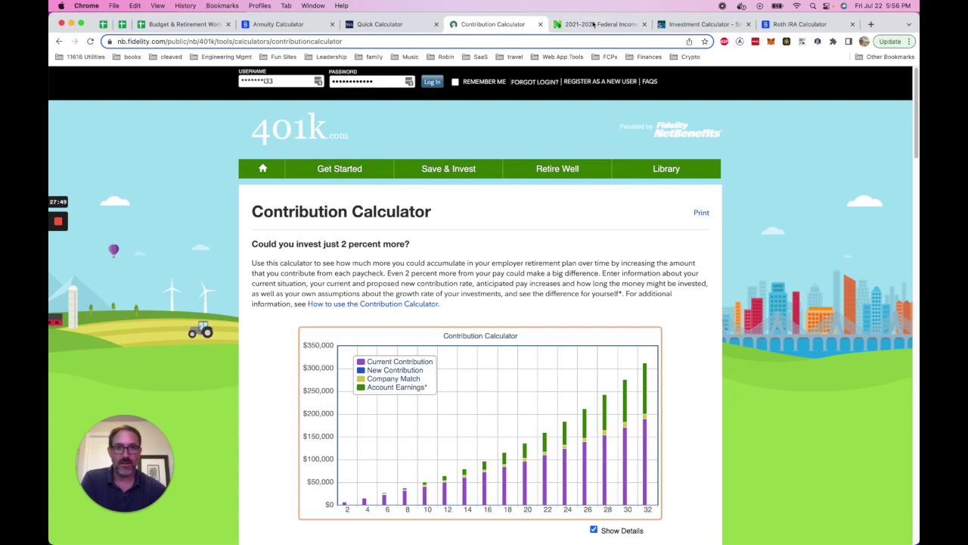
Switch to the NerdWallet tax brackets article and examine the 10% and 12% rates for 2021 single filers
{"action": "left_click", "coordinate": [595, 25]}
{"action": "scroll", "coordinate": [588, 344], "scroll_direction": "up", "scroll_amount": 5}
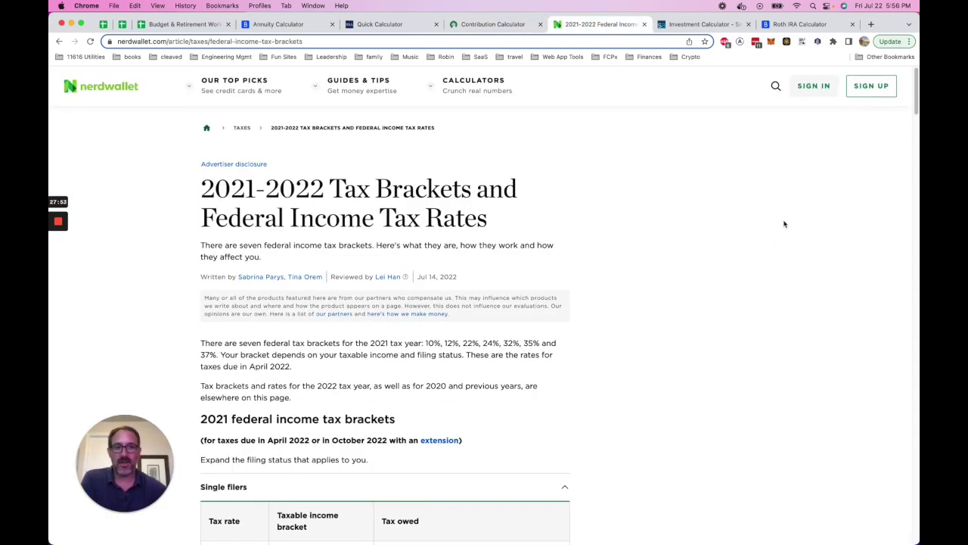
{"action": "left_click_drag", "start_coordinate": [916, 106], "coordinate": [913, 136]}
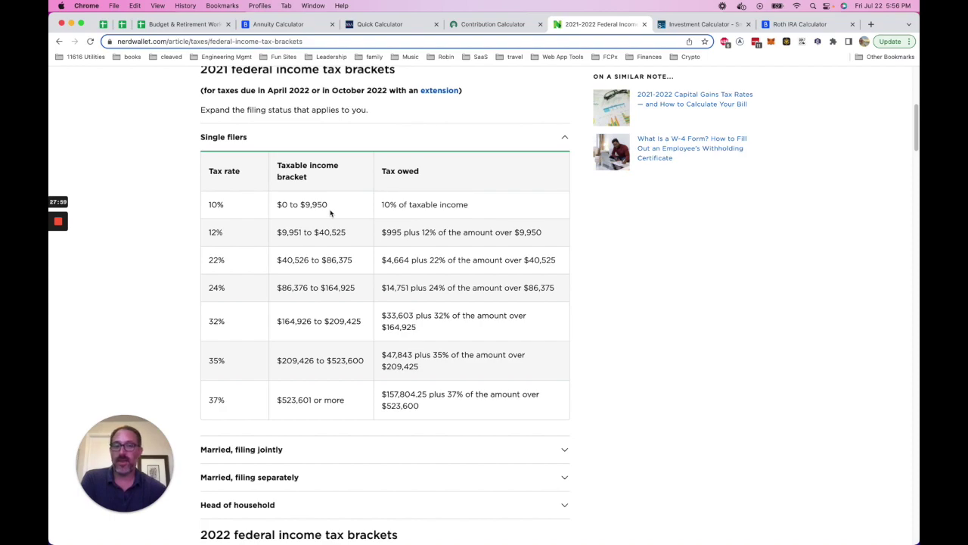
{"action": "left_click_drag", "start_coordinate": [233, 208], "coordinate": [200, 206]}
{"action": "left_click", "coordinate": [239, 209]}
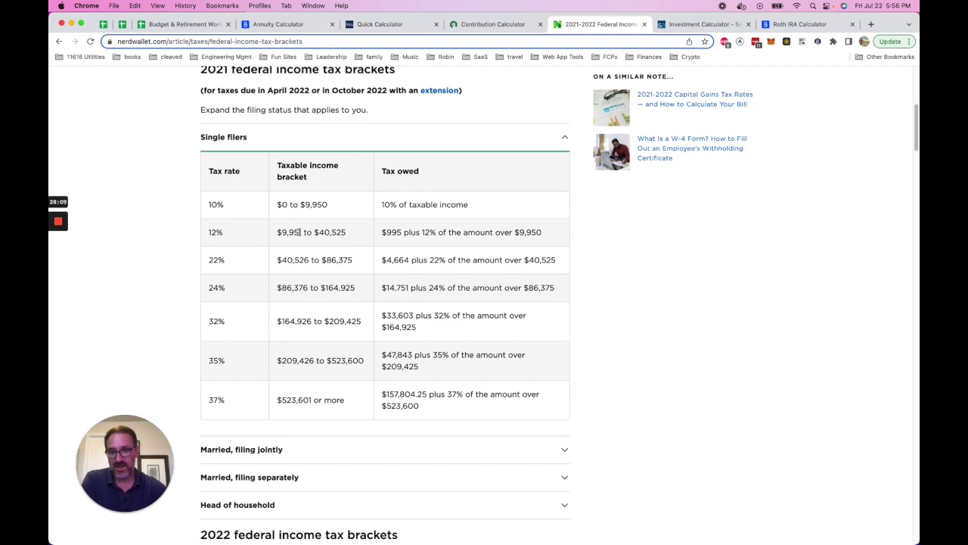
{"action": "left_click_drag", "start_coordinate": [222, 233], "coordinate": [210, 235]}
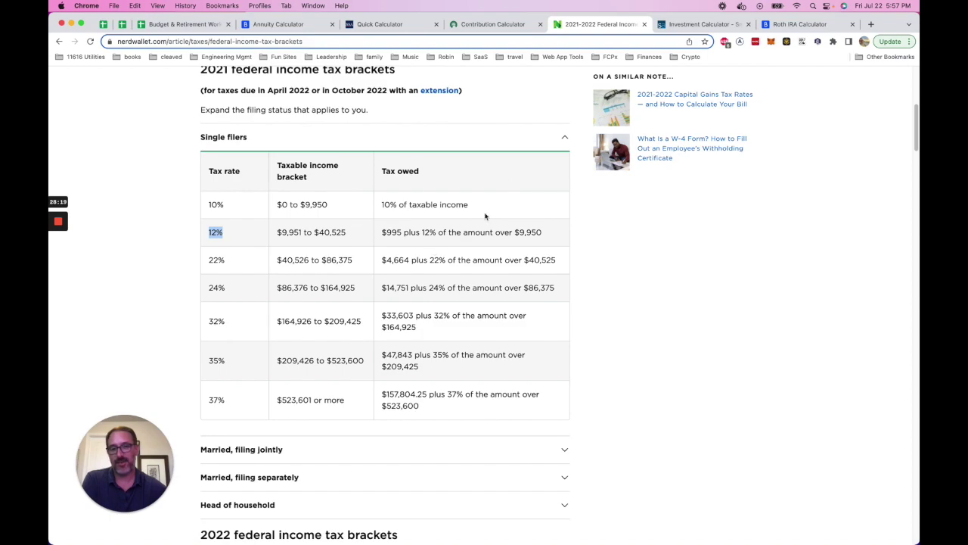
Switch to the SmartAsset Investment Calculator and review its starting amount, additional contribution and projected investment worth
{"action": "left_click", "coordinate": [696, 25]}
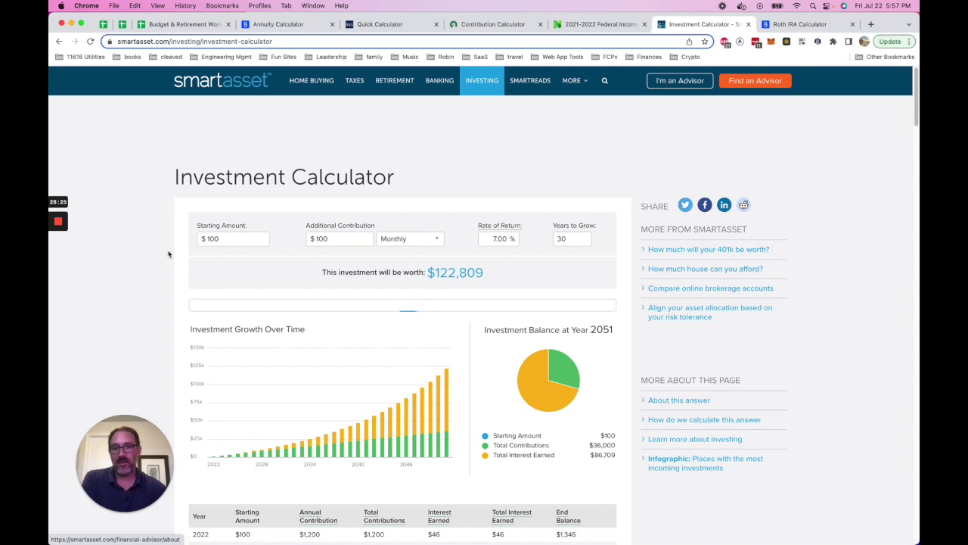
{"action": "left_click", "coordinate": [235, 243]}
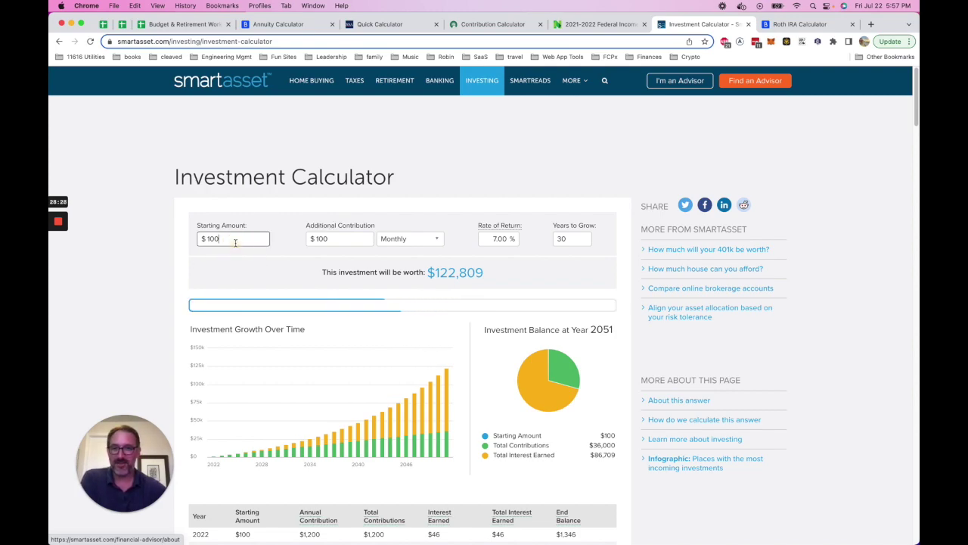
{"action": "left_click", "coordinate": [355, 242]}
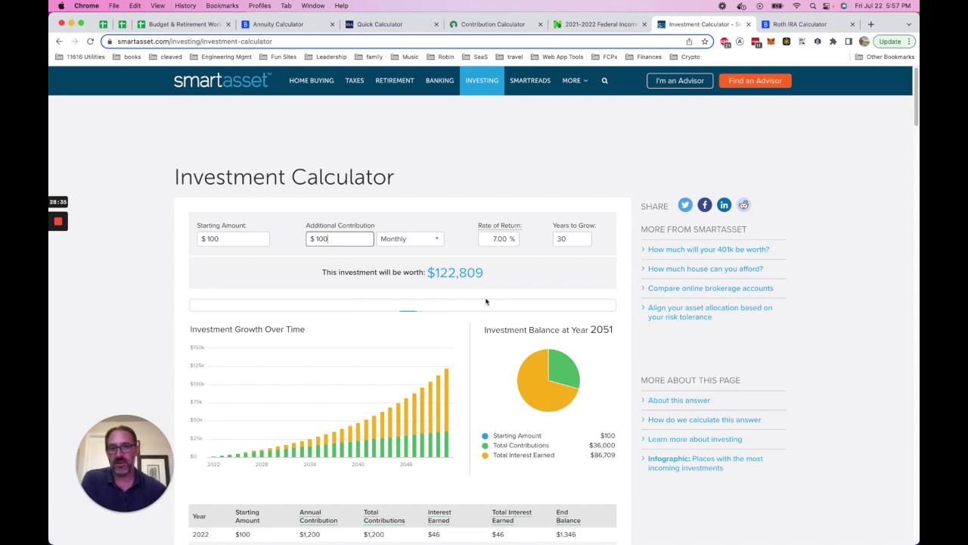
{"action": "left_click_drag", "start_coordinate": [428, 273], "coordinate": [497, 273]}
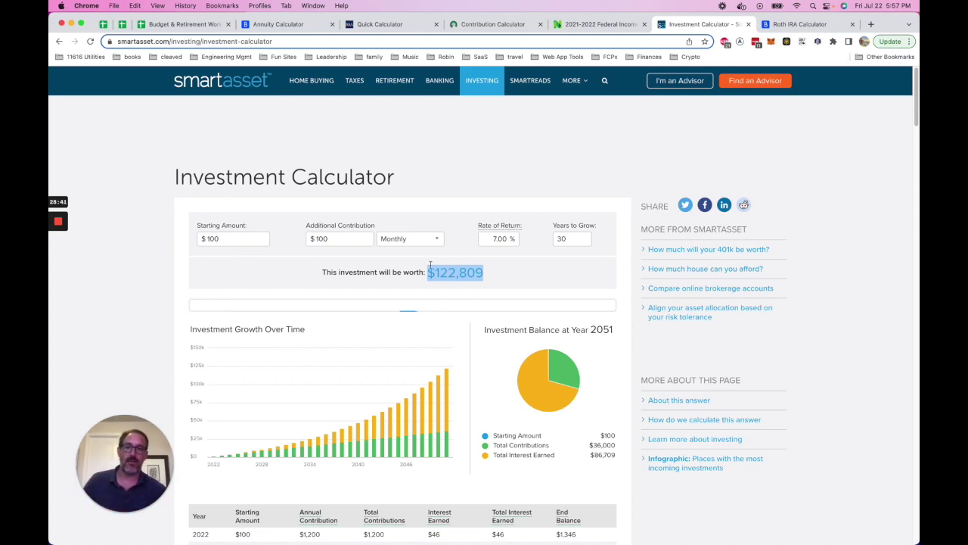
Set the starting amount to $1,000 and the monthly additional contribution to $500, updating the investment projection
{"action": "double_click", "coordinate": [224, 238]}
{"action": "type", "text": "1000"}
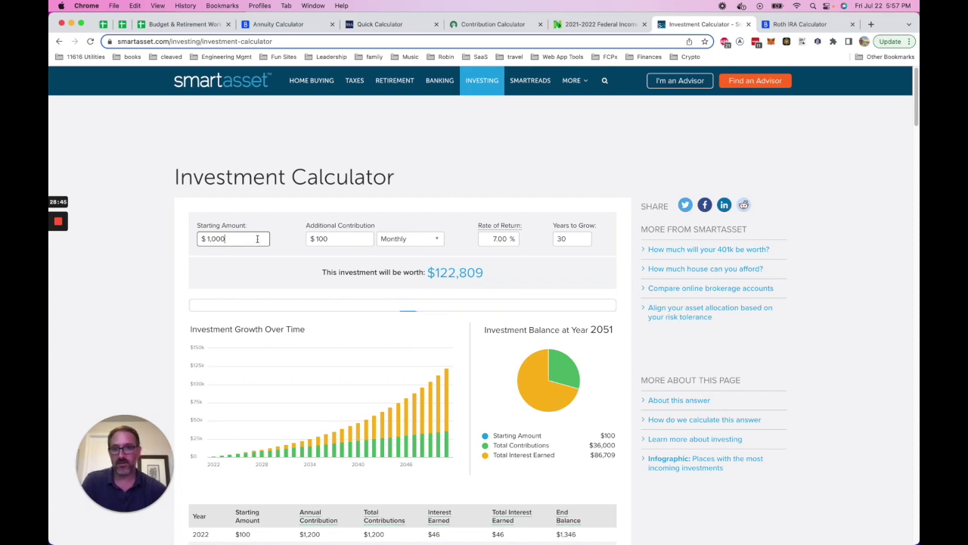
{"action": "double_click", "coordinate": [325, 238]}
{"action": "type", "text": "500"}
{"action": "left_click", "coordinate": [440, 209]}
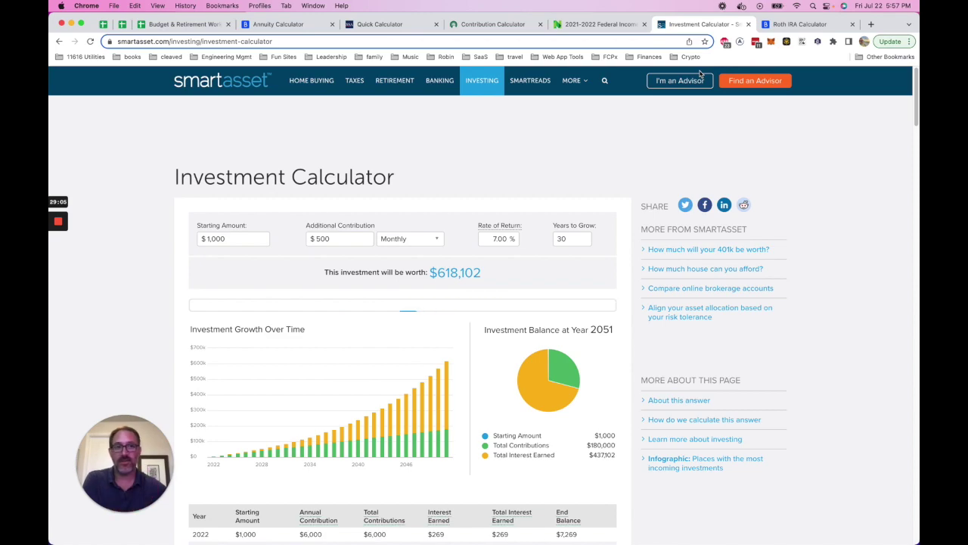
Switch to the Bankrate Roth IRA Calculator and review its savings inputs, growth chart and the definitions with contribution phase-out ranges
{"action": "left_click", "coordinate": [814, 27]}
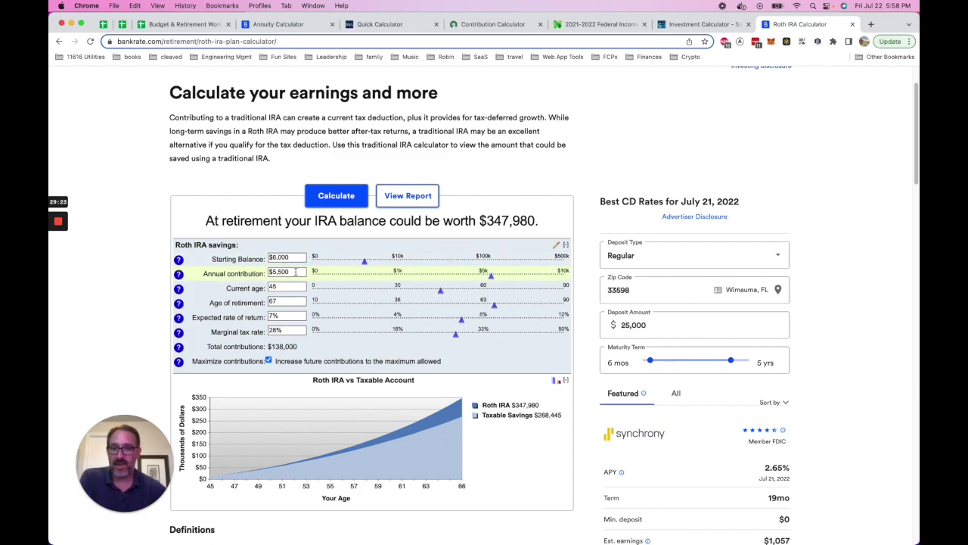
{"action": "double_click", "coordinate": [285, 301]}
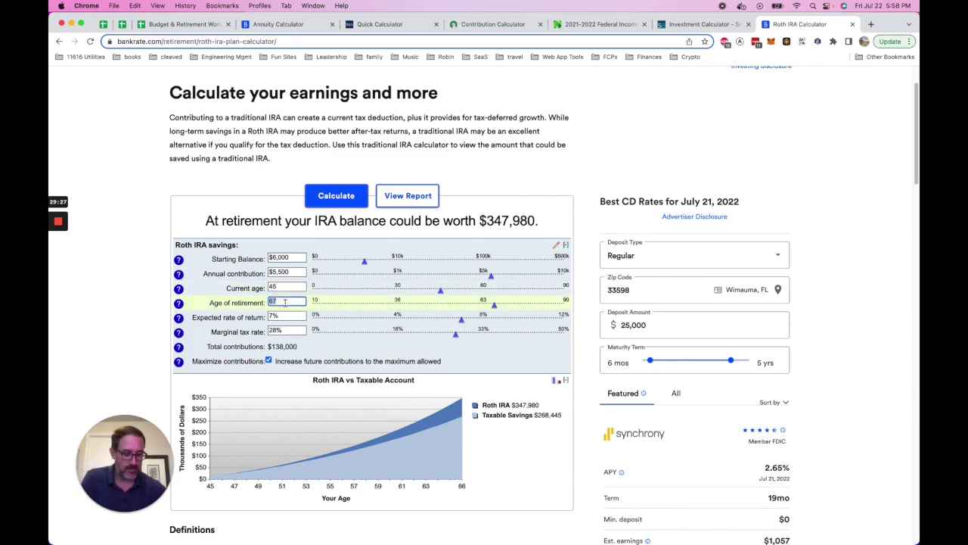
{"action": "left_click", "coordinate": [274, 185]}
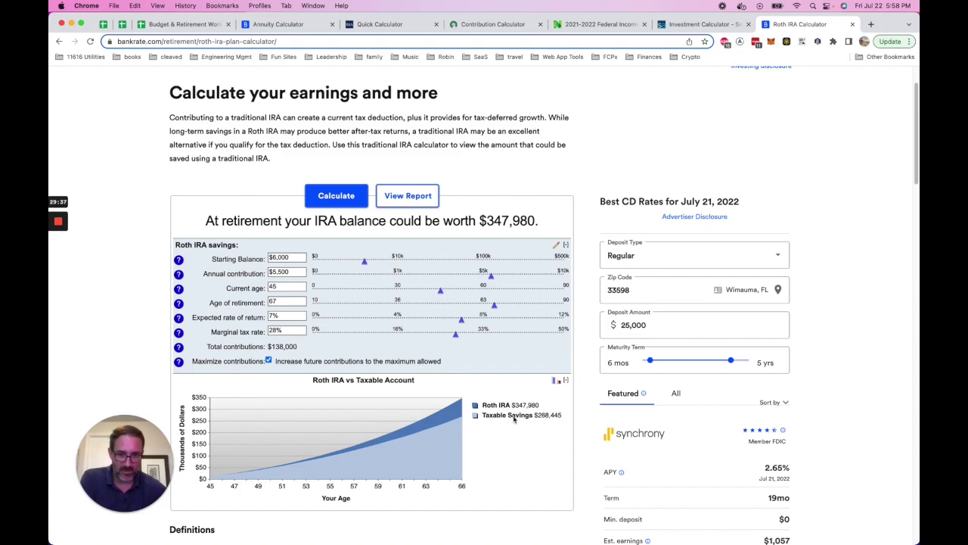
{"action": "scroll", "coordinate": [485, 467], "scroll_direction": "down", "scroll_amount": 3}
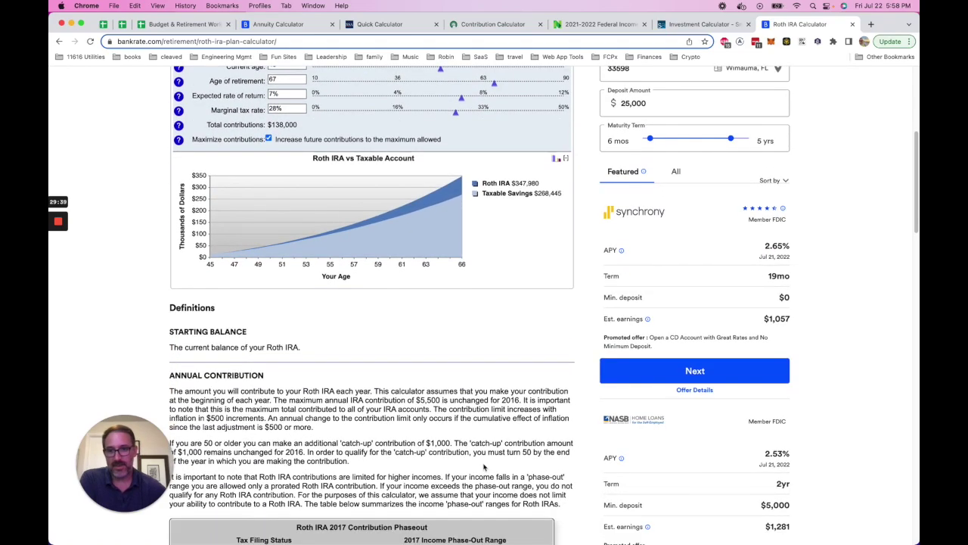
{"action": "scroll", "coordinate": [484, 467], "scroll_direction": "down", "scroll_amount": 4}
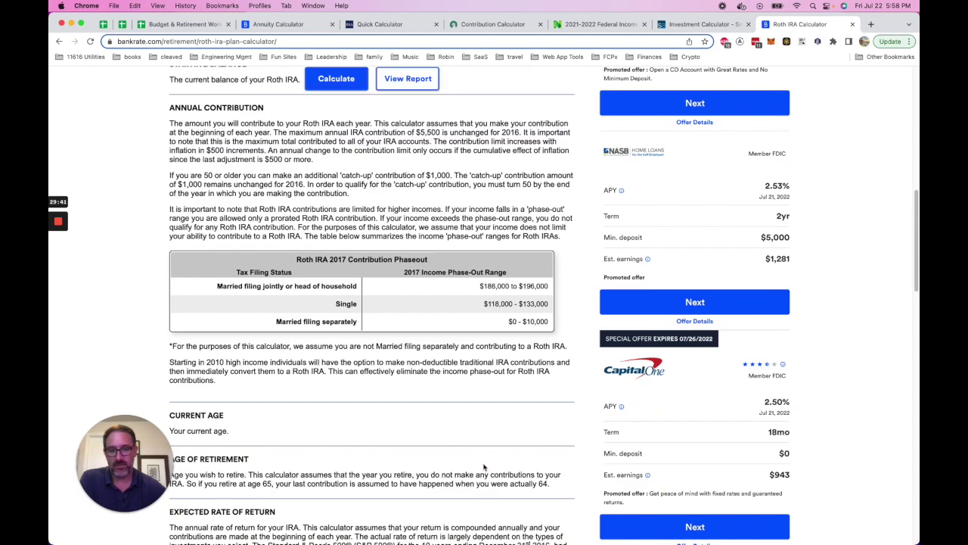
{"action": "scroll", "coordinate": [484, 467], "scroll_direction": "up", "scroll_amount": 8}
{"action": "scroll", "coordinate": [485, 467], "scroll_direction": "down", "scroll_amount": 1}
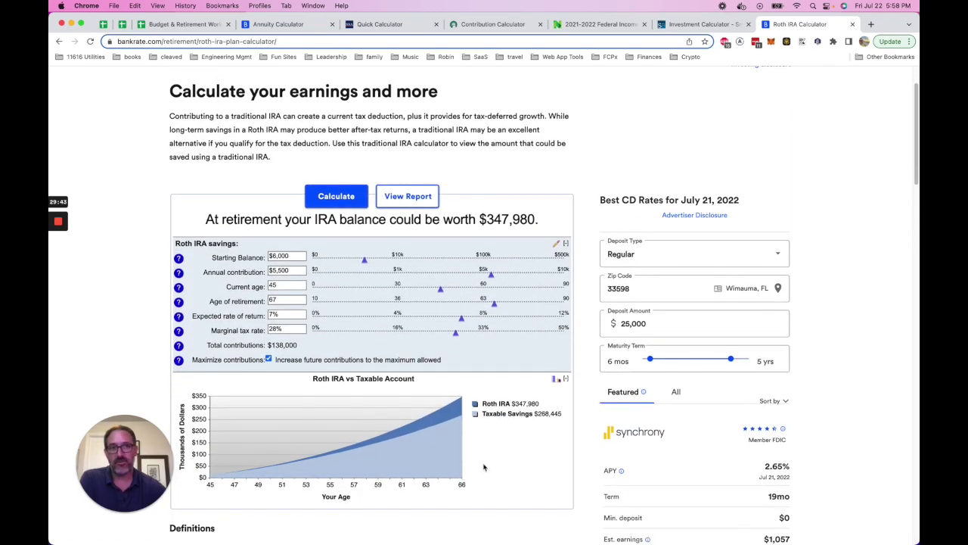